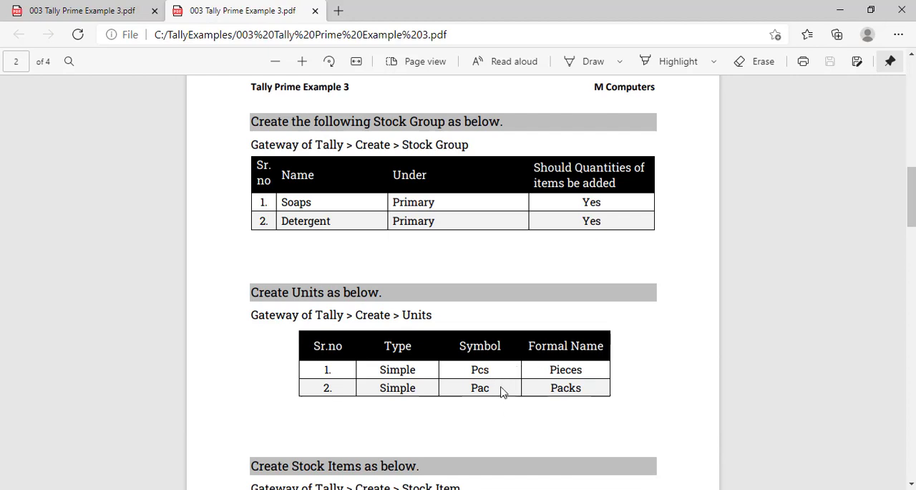
- Review the exercise PDF's units, stock items, purchase entries and sales entries
scroll(501, 390, down, 3)
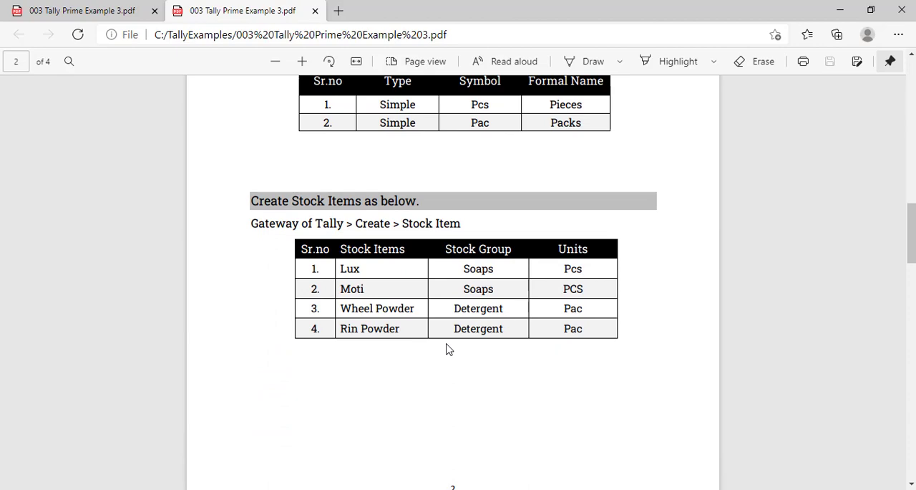
scroll(449, 349, down, 2)
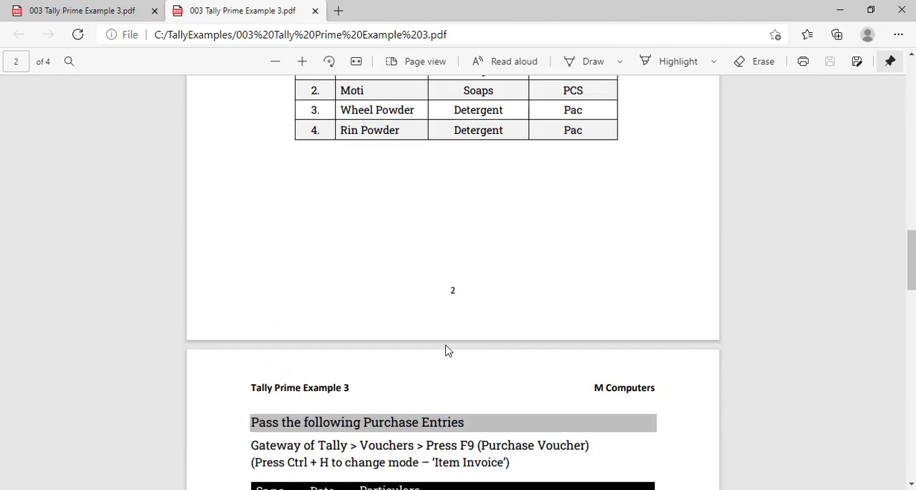
scroll(445, 350, down, 4)
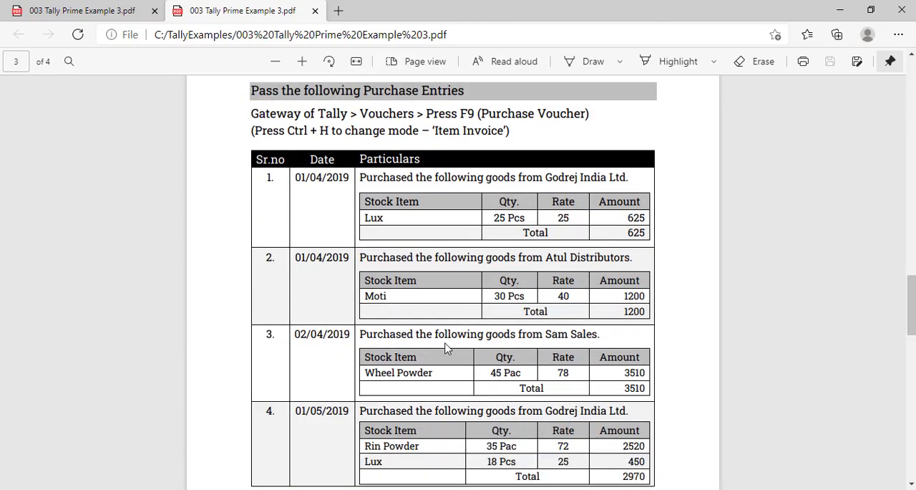
scroll(422, 299, down, 1)
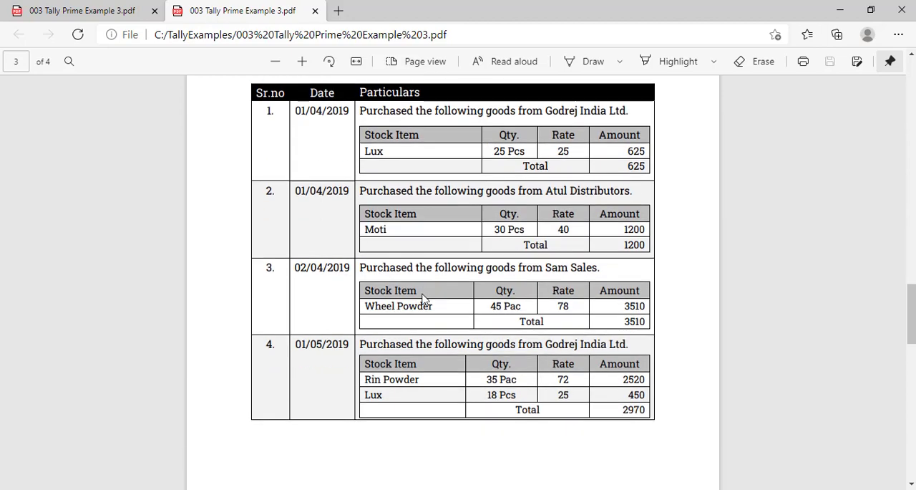
scroll(422, 299, down, 9)
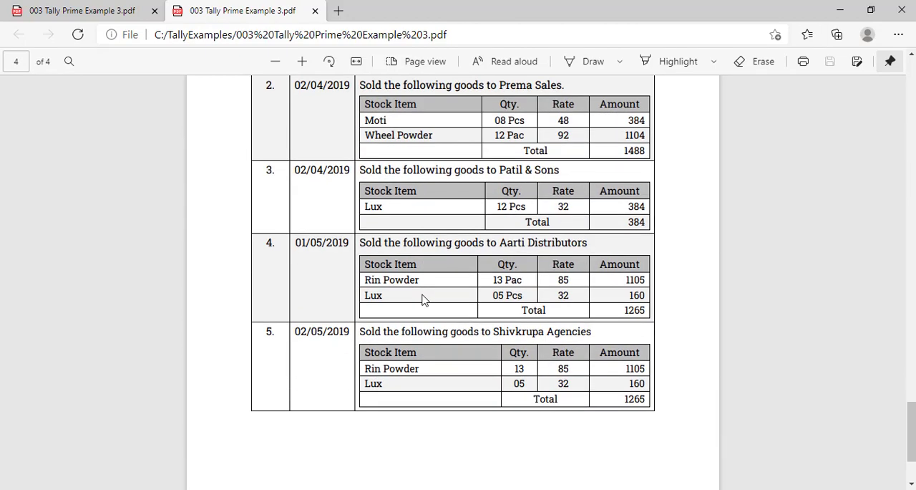
scroll(423, 299, up, 10)
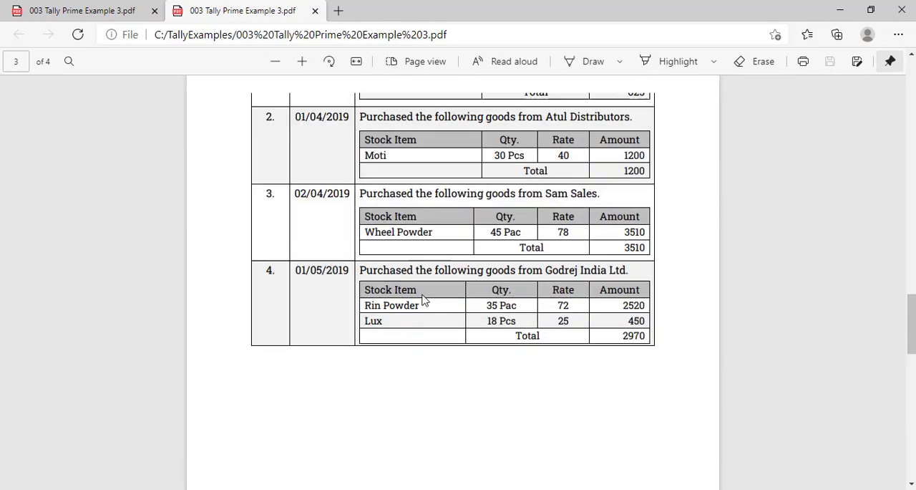
scroll(422, 298, up, 1)
scroll(423, 298, down, 1)
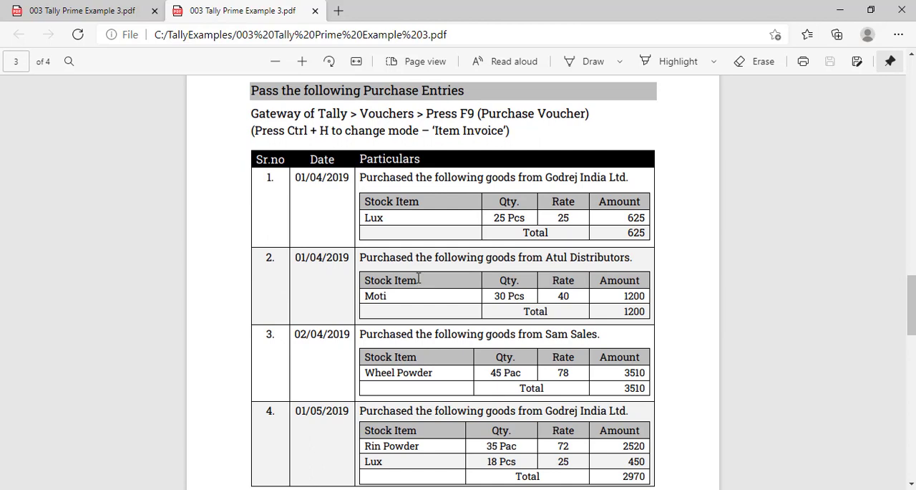
- Switch to TallyPrime and view the Stock Summary report of Bharat Retailers, returning to the Gateway of Tally
key(alt+Tab)
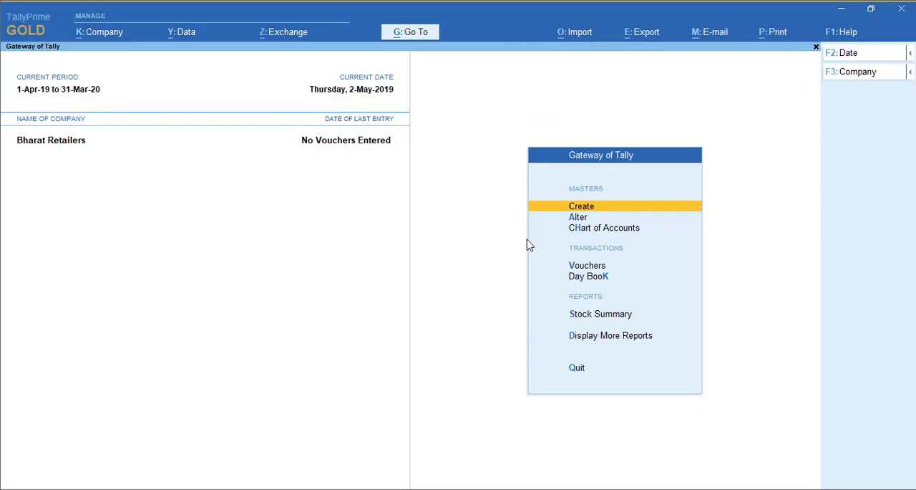
key(s)
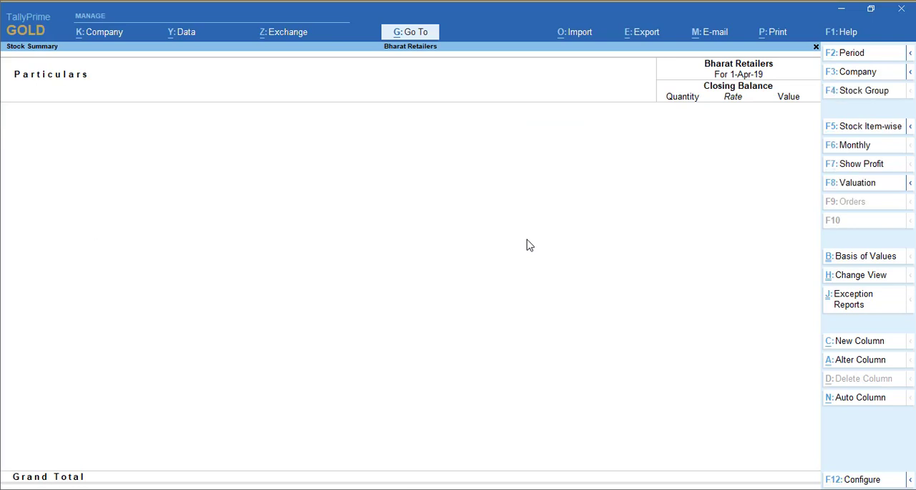
key(Escape)
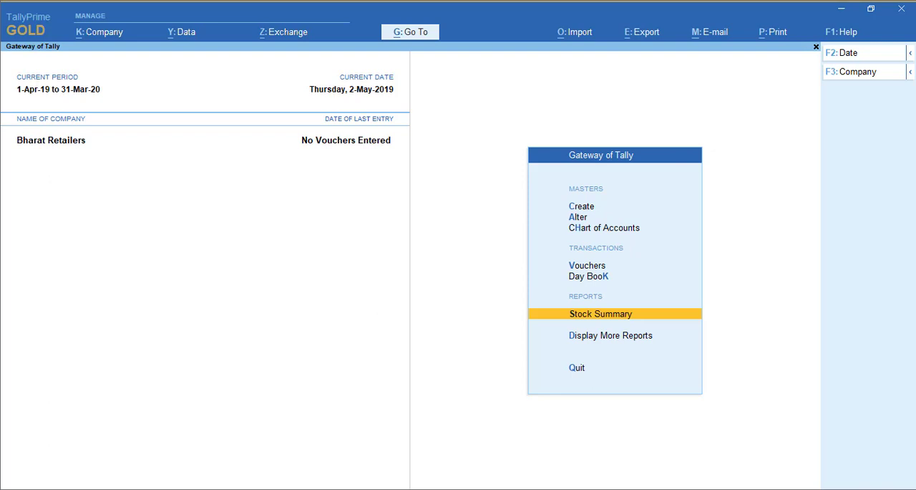
click(460, 489)
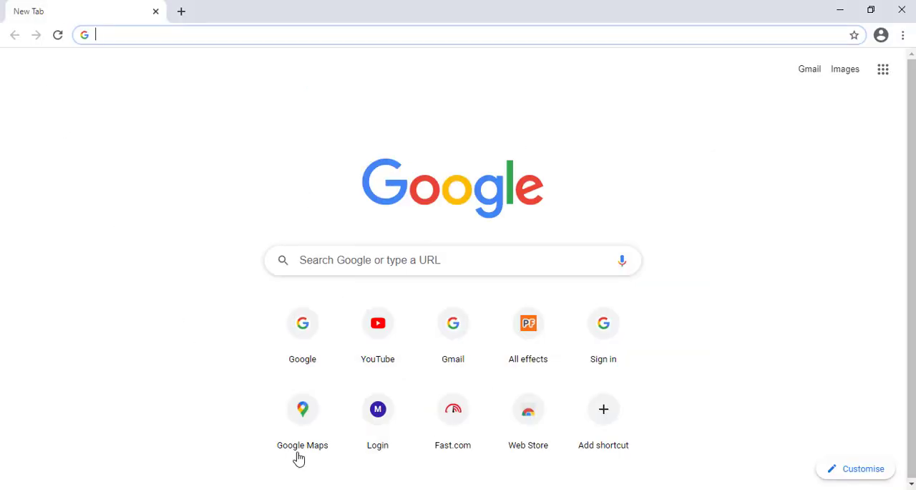
click(304, 489)
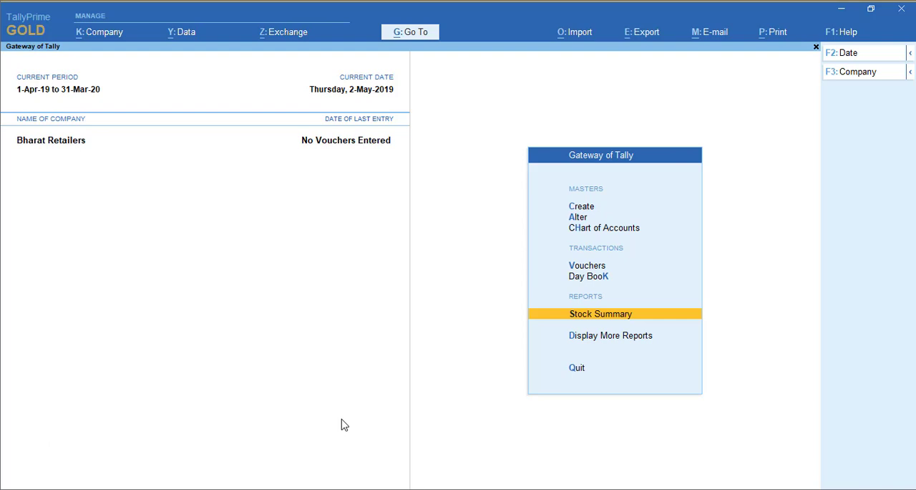
- Start a purchase voucher and set its date to 1-Apr-19
key(Up)
key(Up)
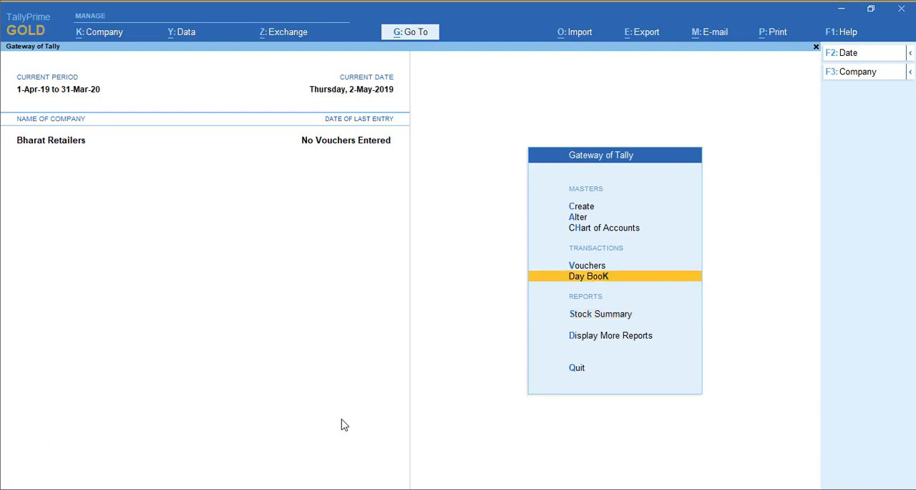
key(Return)
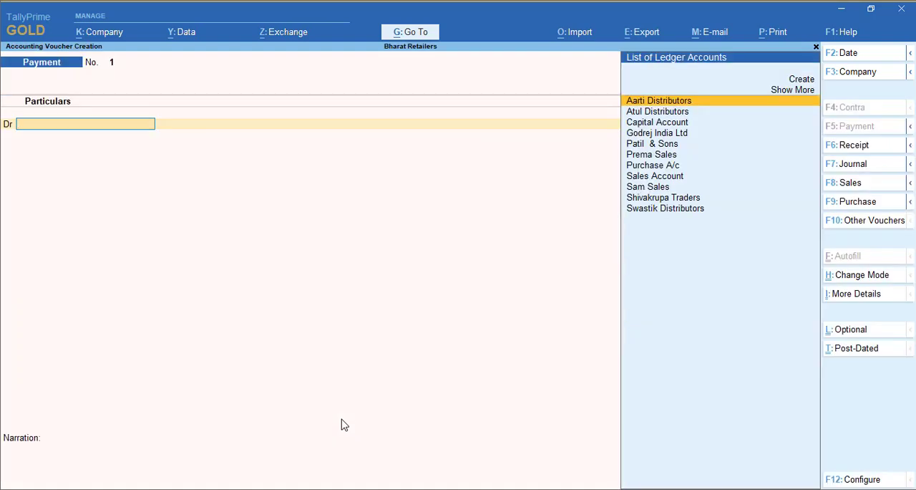
click(853, 203)
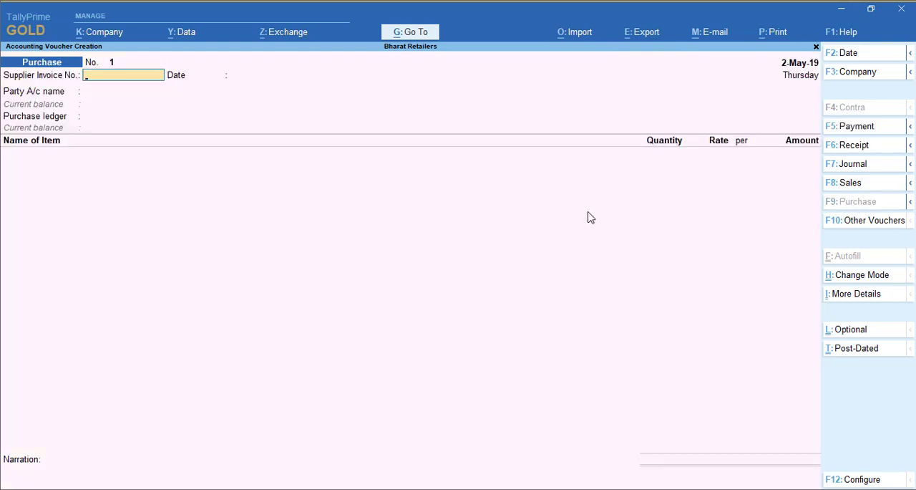
key(F2)
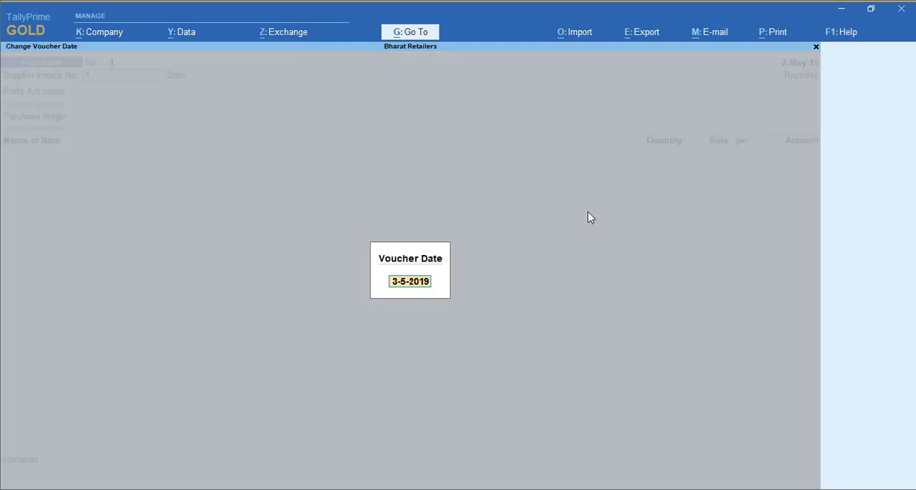
text(1-4)
key(Return)
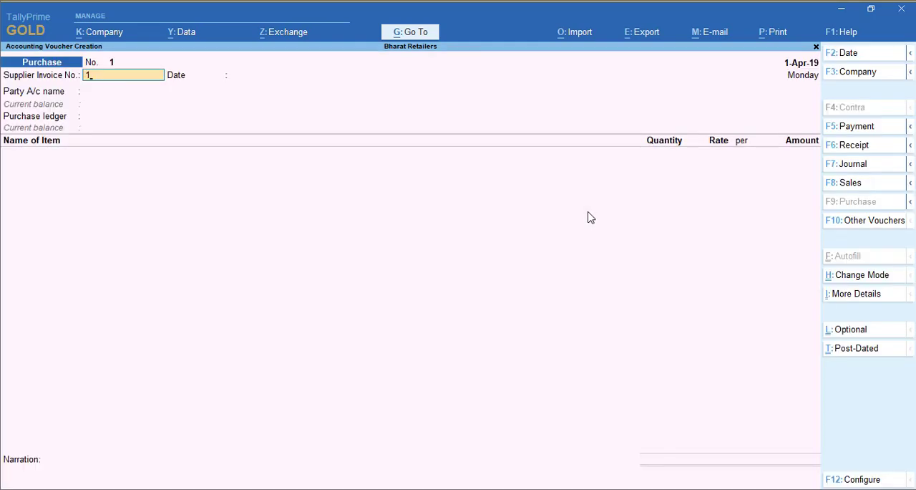
- Fill in the voucher header with supplier invoice number 1, invoice date 1-Apr-19, party Godrej India Ltd and ledger Purchase A/c
key(Return)
key(Return)
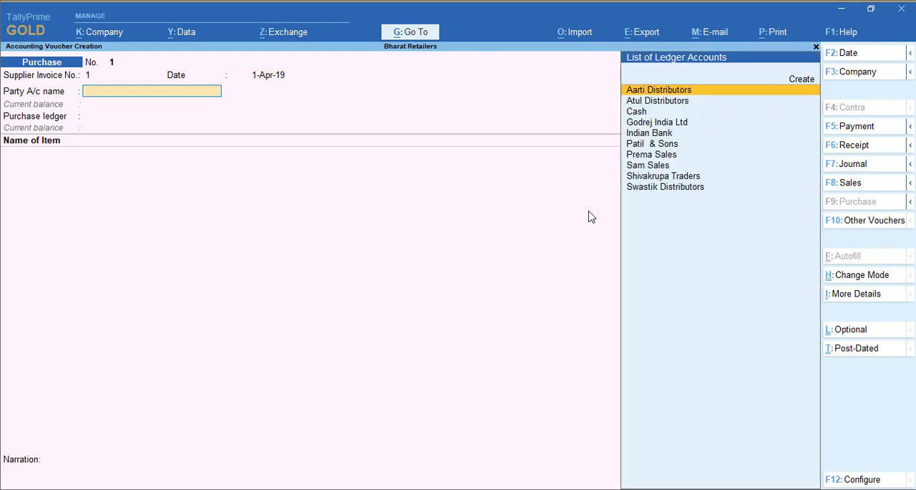
text(God)
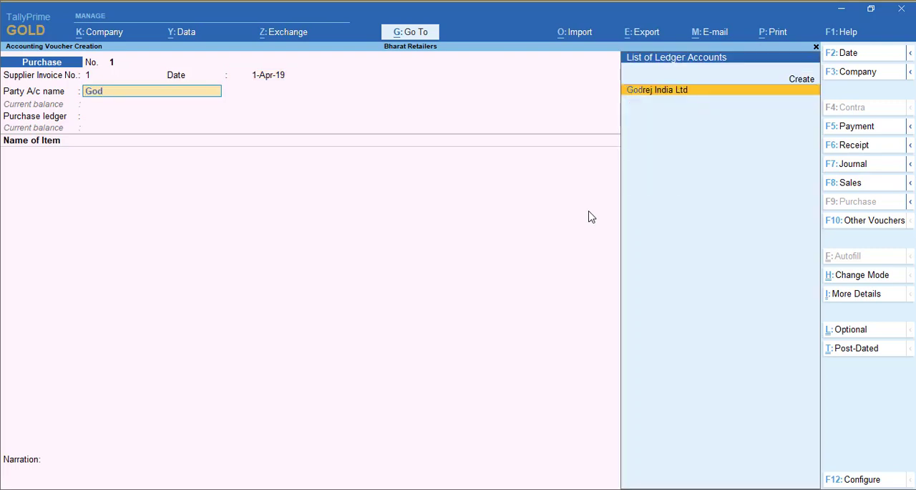
key(Return)
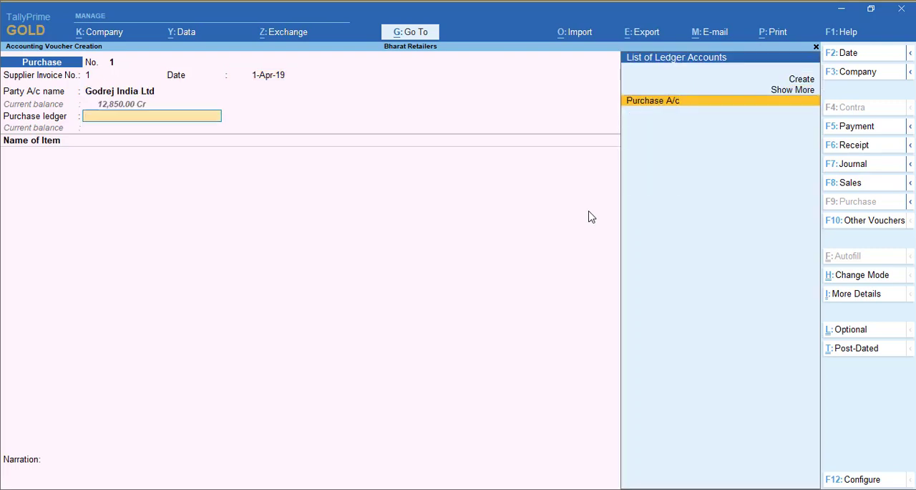
key(Return)
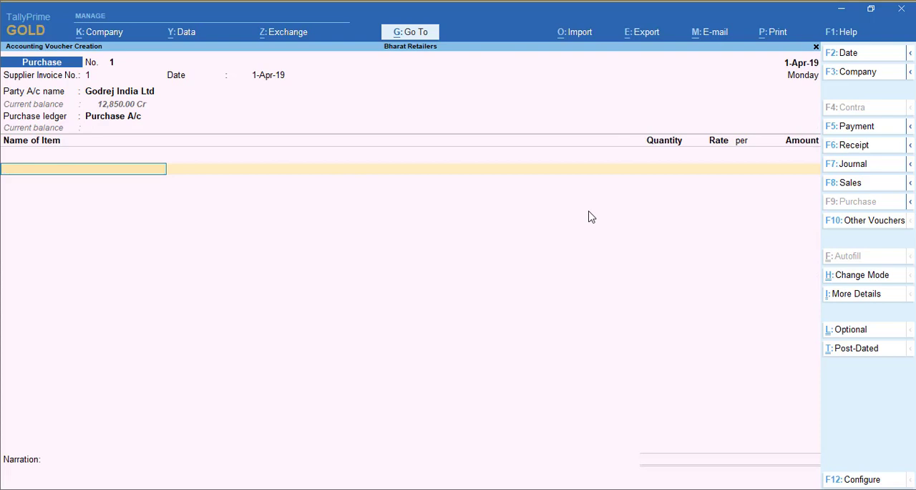
- Add the stock item Lux with tracking number Not Applicable, quantity 25 PCs and rate 25
text(Lux)
key(Return)
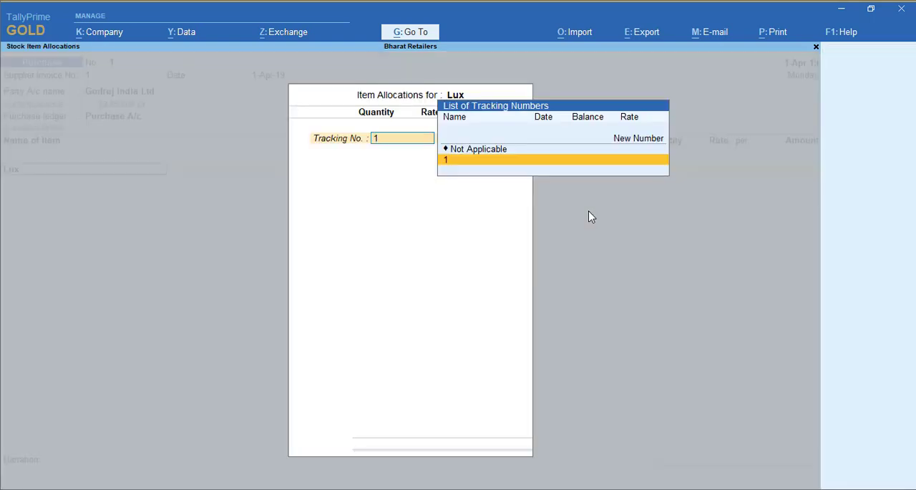
key(Up)
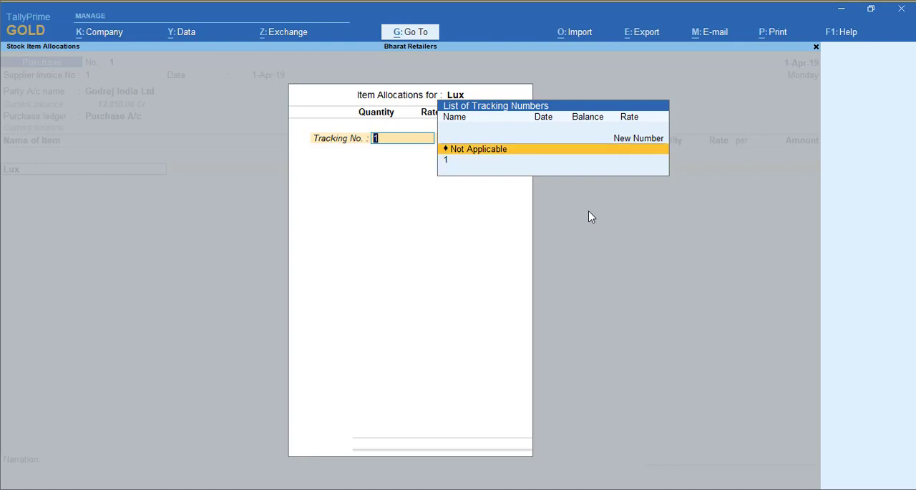
key(Return)
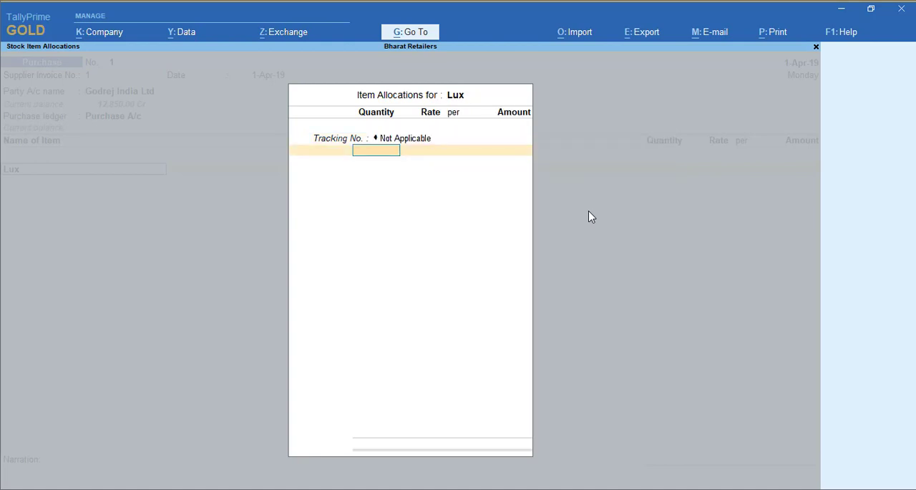
text(25)
key(Return)
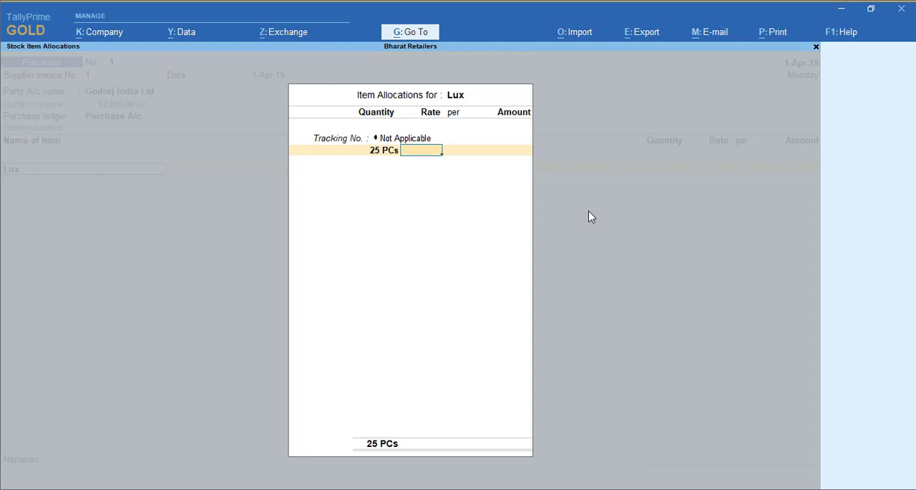
text(25)
key(Return)
key(Return)
key(Return)
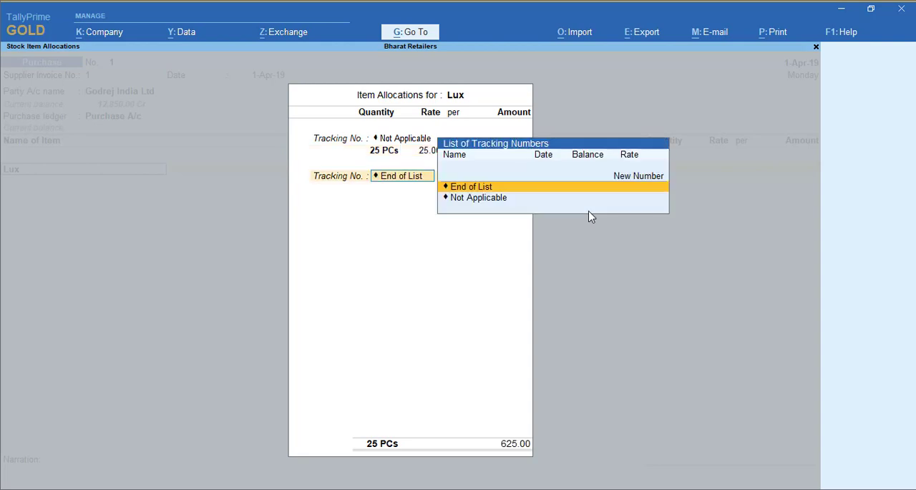
key(Return)
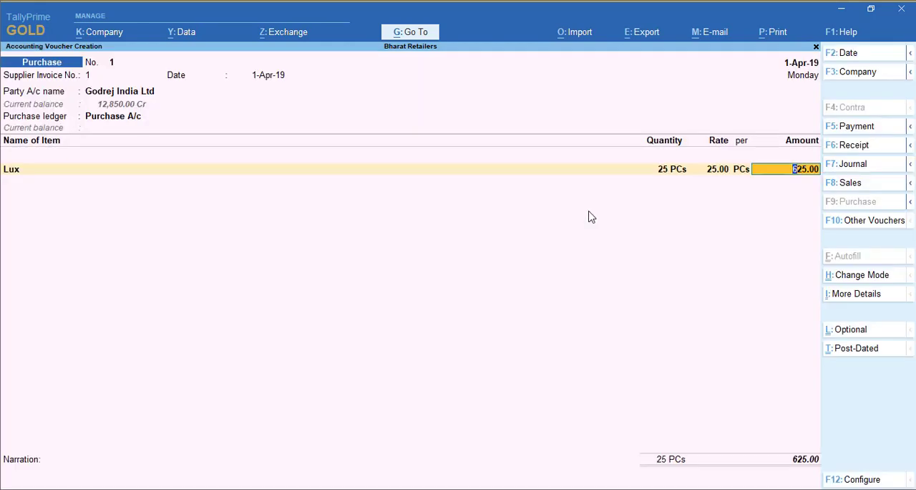
- End the item list, leave the narration empty and save the Godrej India Ltd purchase voucher
key(Return)
key(Return)
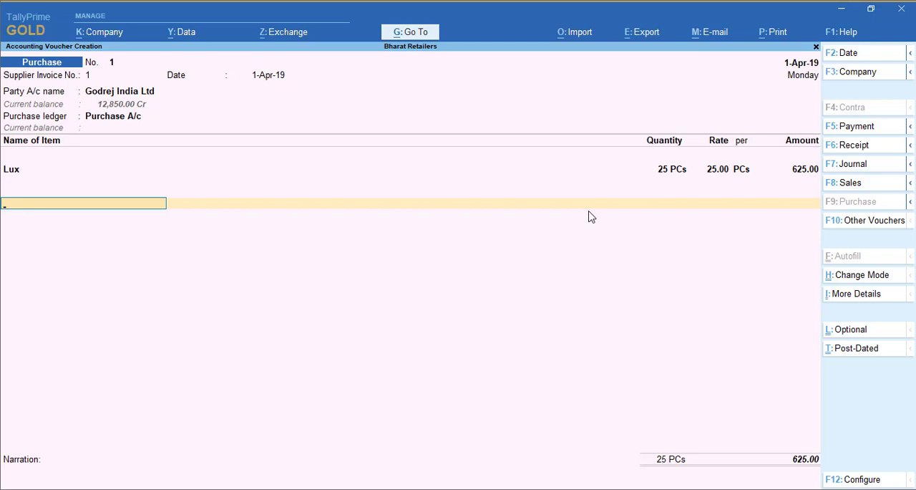
key(Return)
key(Return)
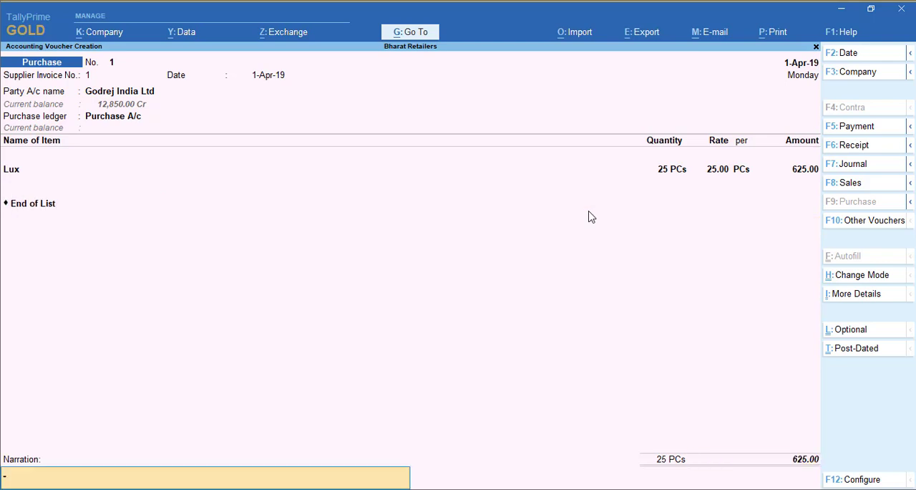
key(Return)
key(y)
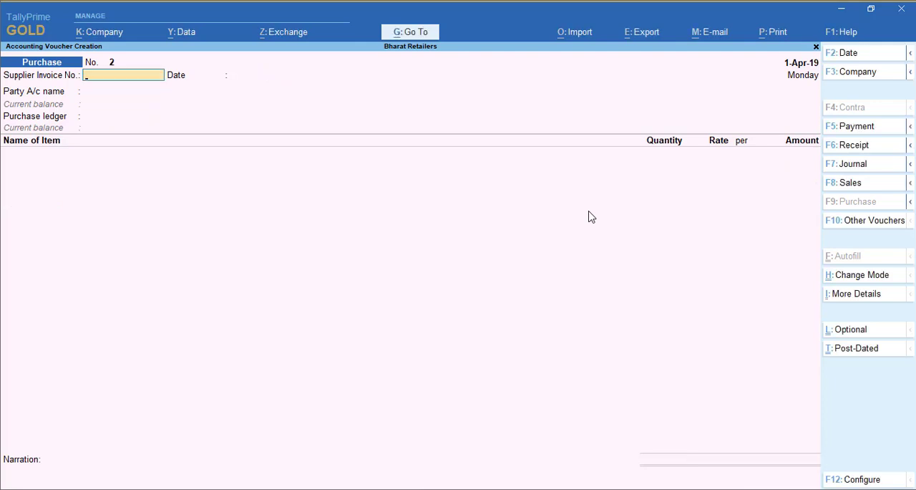
- Fill in the second purchase voucher's header with supplier invoice number 2, date 1-Apr-19, party Atul Distributors and ledger Purchase A/c
text(2)
key(Return)
key(Return)
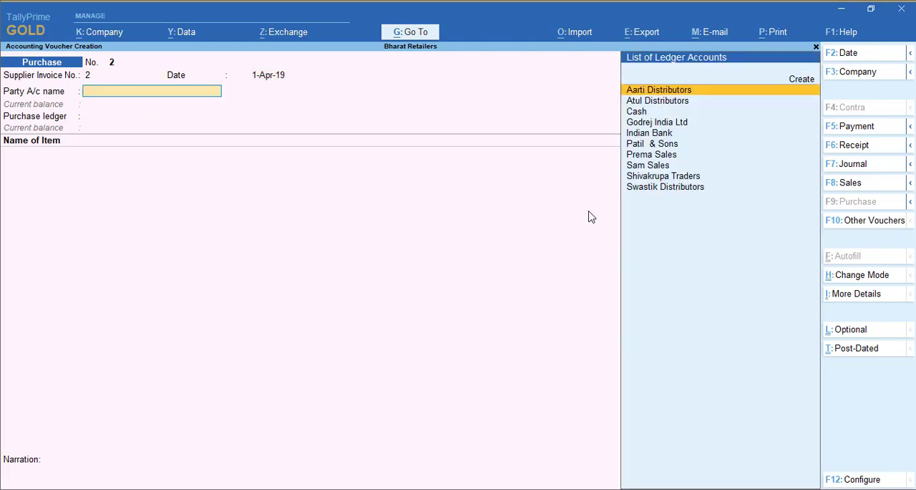
text(at)
key(Return)
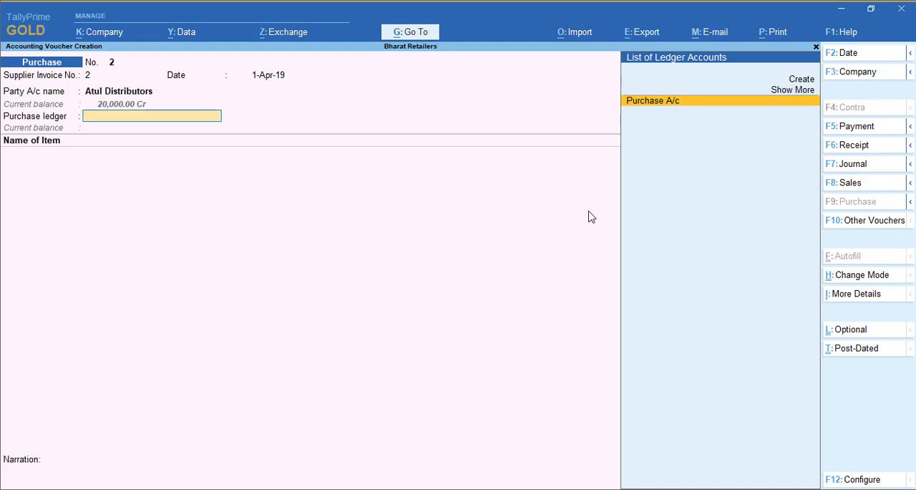
key(Return)
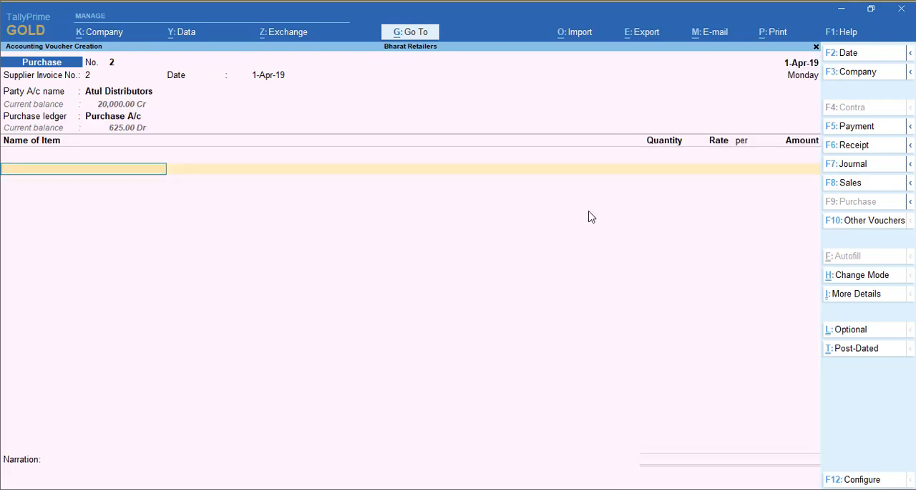
- Add the stock item Moti with tracking number Not Applicable, quantity 30 PCs and rate 40
text(Mot)
key(Return)
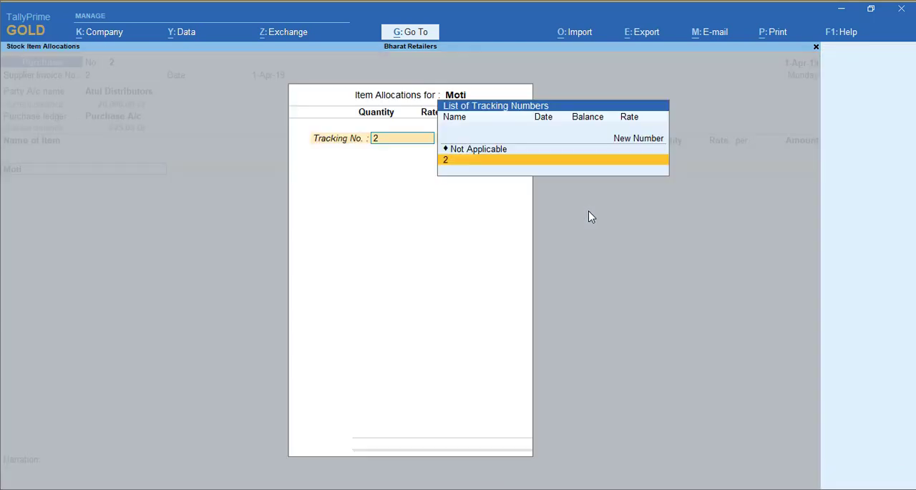
key(Up)
key(Return)
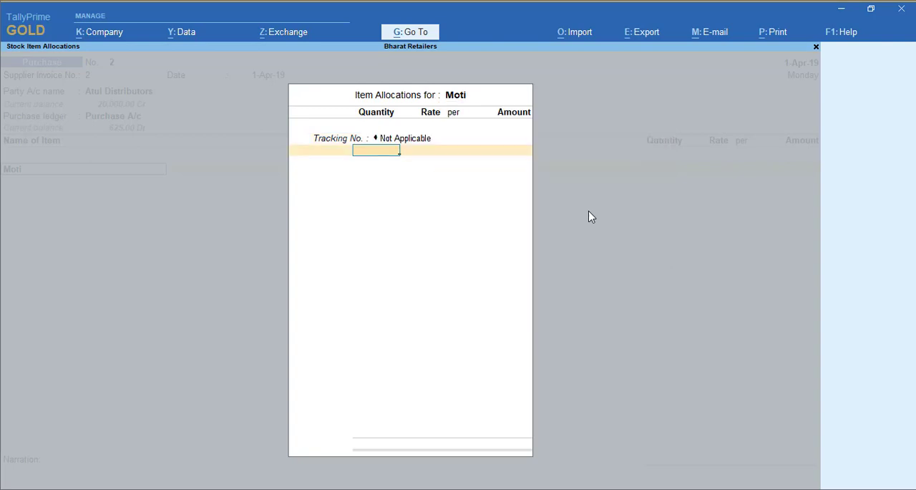
text(30)
key(Return)
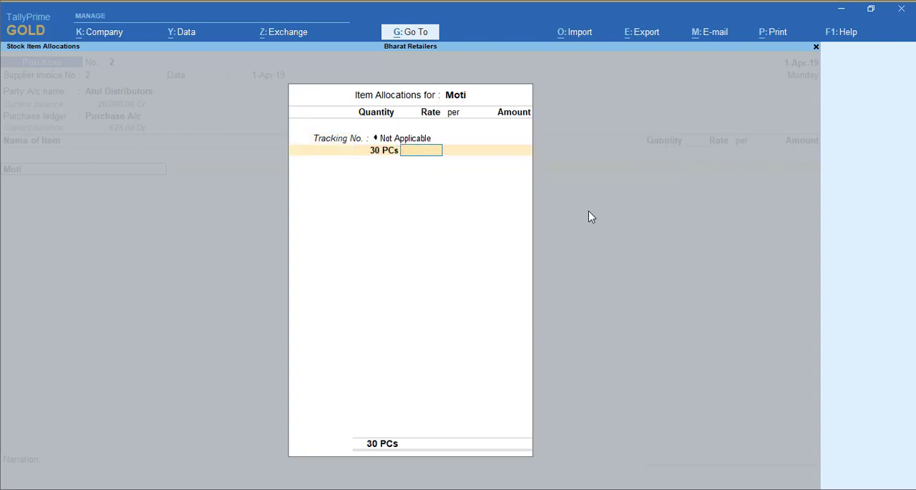
text(40)
key(Return)
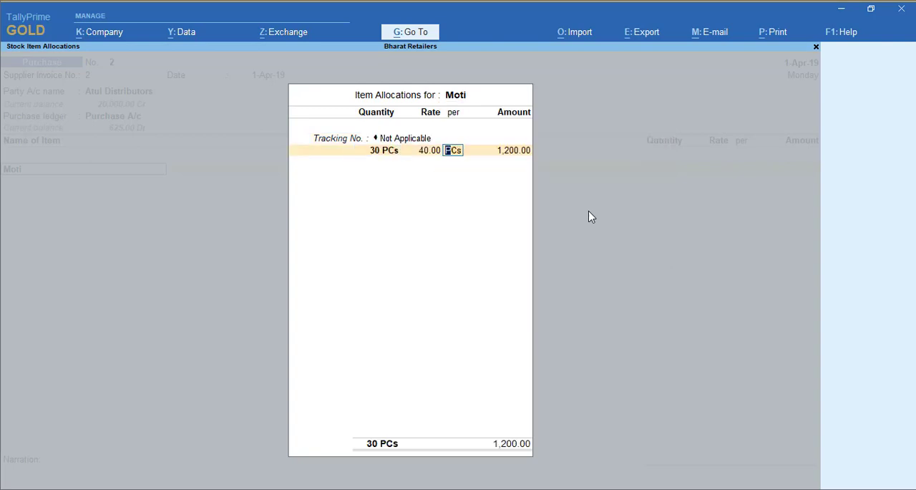
key(Return)
key(Return)
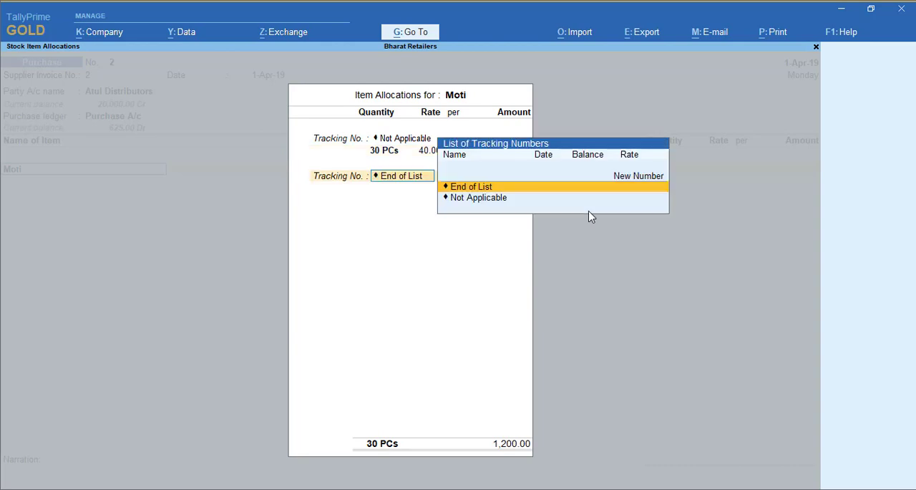
key(Return)
key(Return)
key(Return)
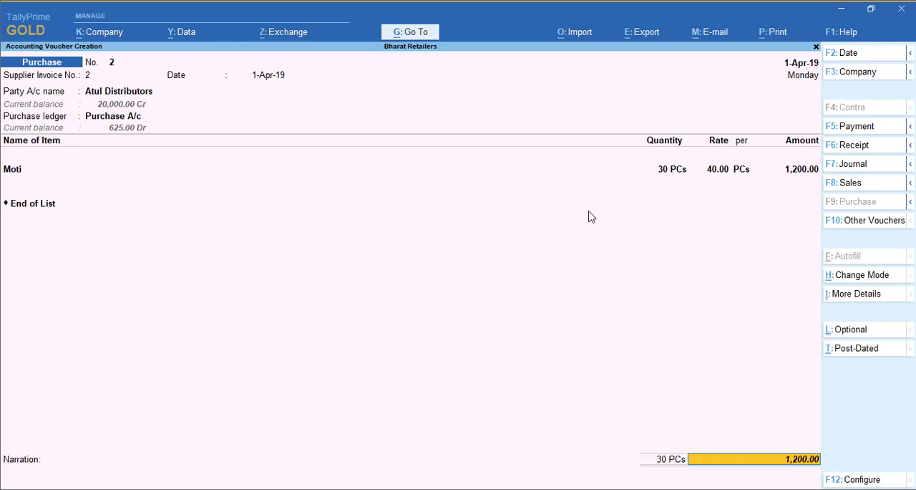
- End the item list, leave the narration empty and save the Atul Distributors purchase voucher
key(Return)
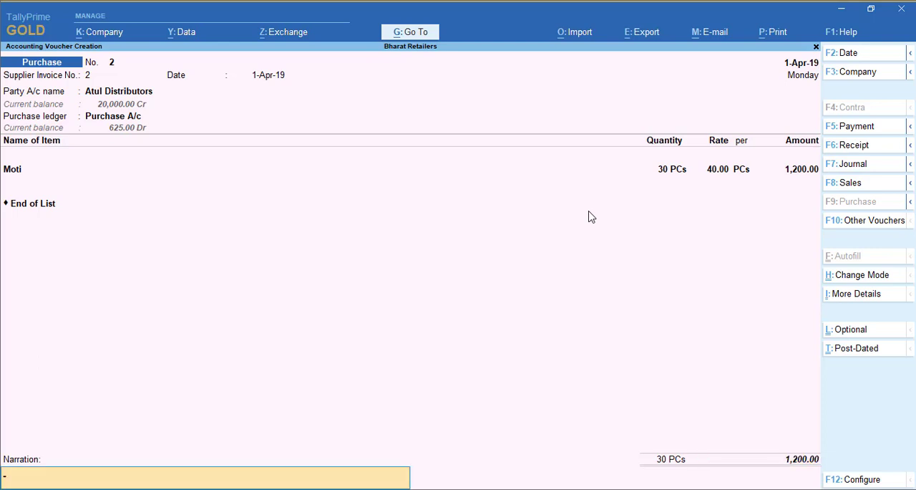
key(Return)
key(y)
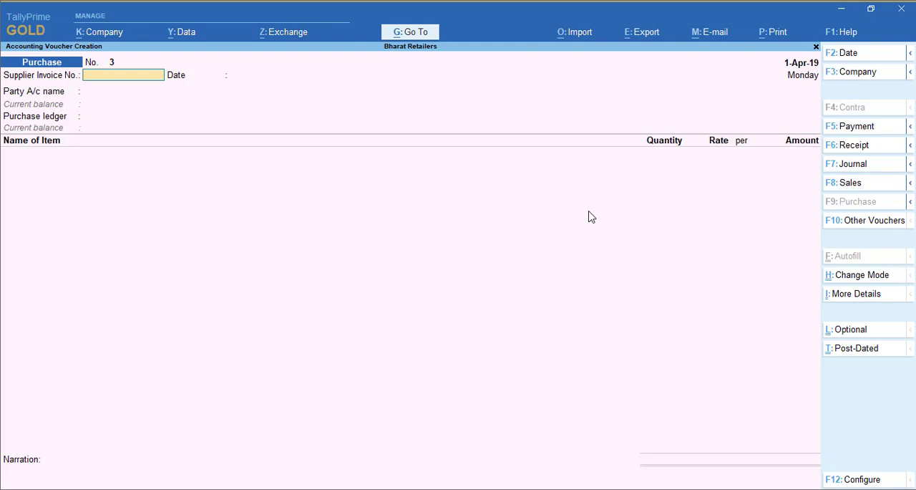
- Fill in the third purchase voucher's header with voucher date 2-Apr-19, supplier invoice number 3, party Sam Sales and ledger Purchase A/c
key(F2)
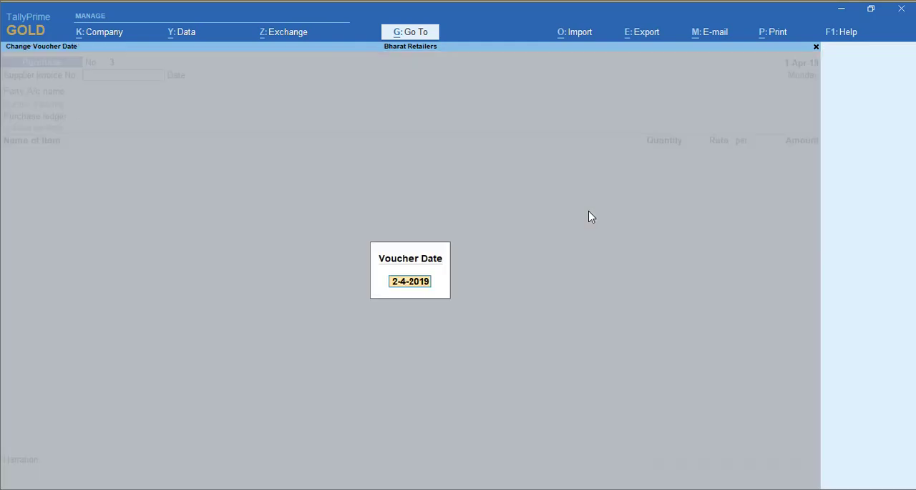
key(Return)
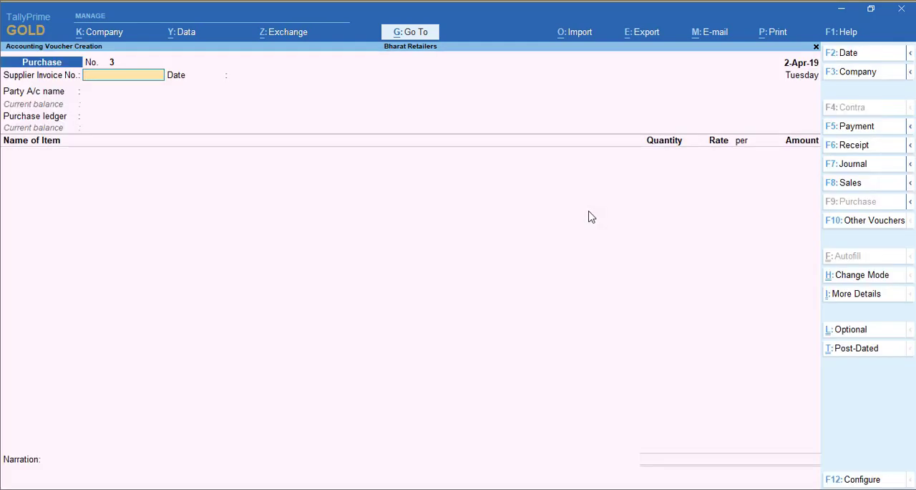
text(sam)
key(BackSpace)
key(BackSpace)
text(3)
key(Return)
key(Return)
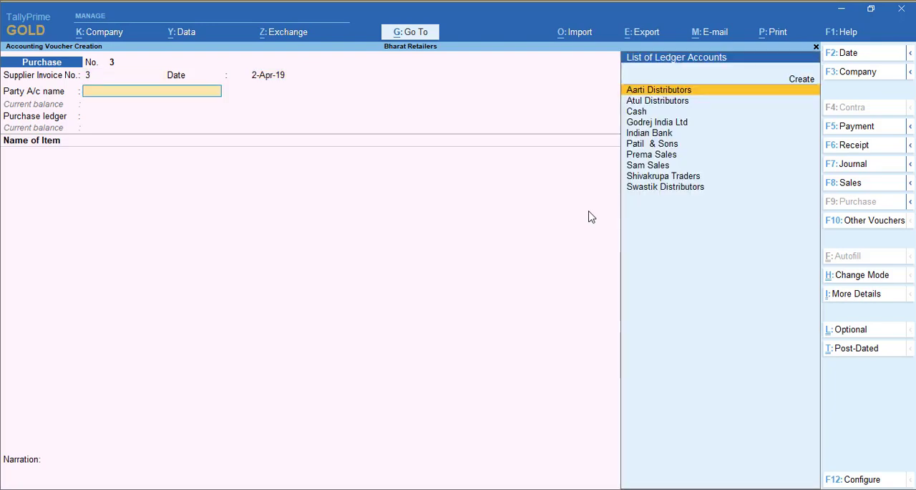
text(Sa)
key(Return)
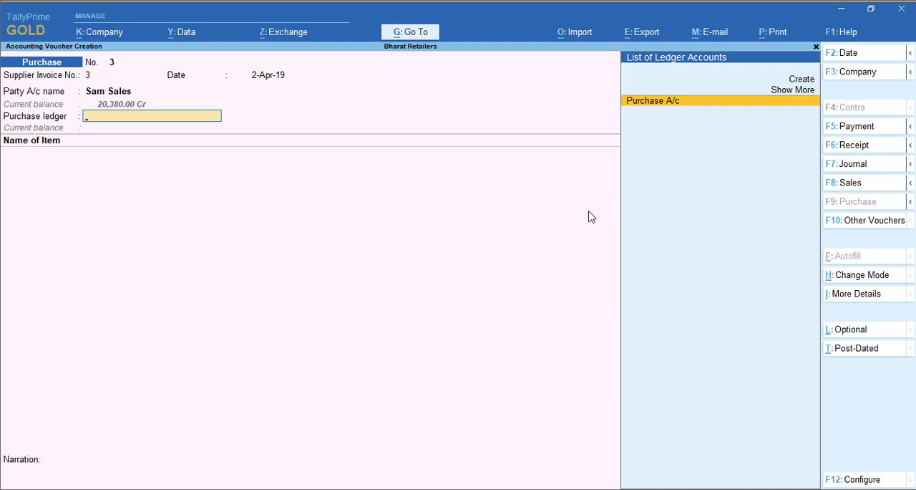
key(Return)
- Add the stock item Wheel Power with tracking number Not Applicable, quantity 45 Pac and rate 78
text(Wh)
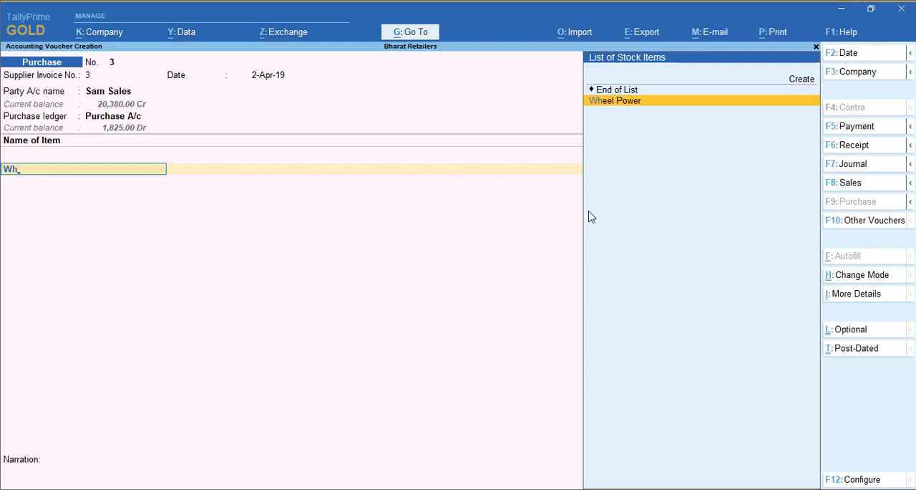
key(Return)
text(45)
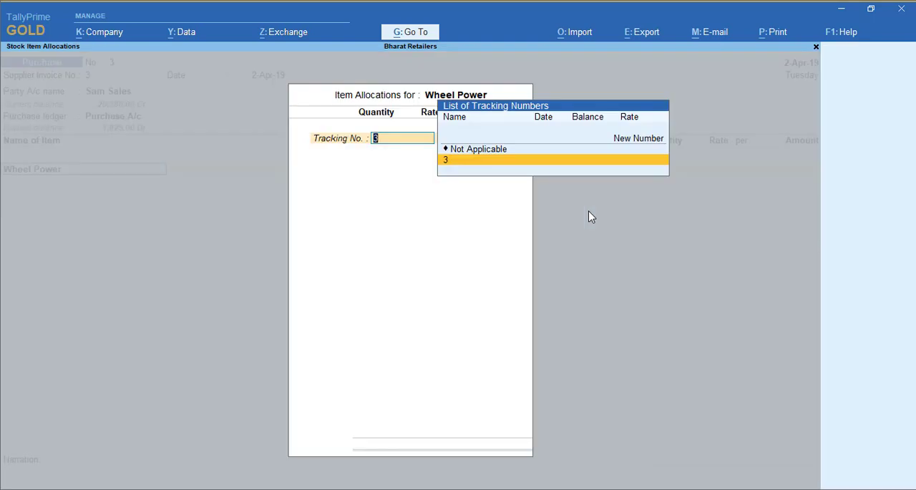
key(Down)
key(Return)
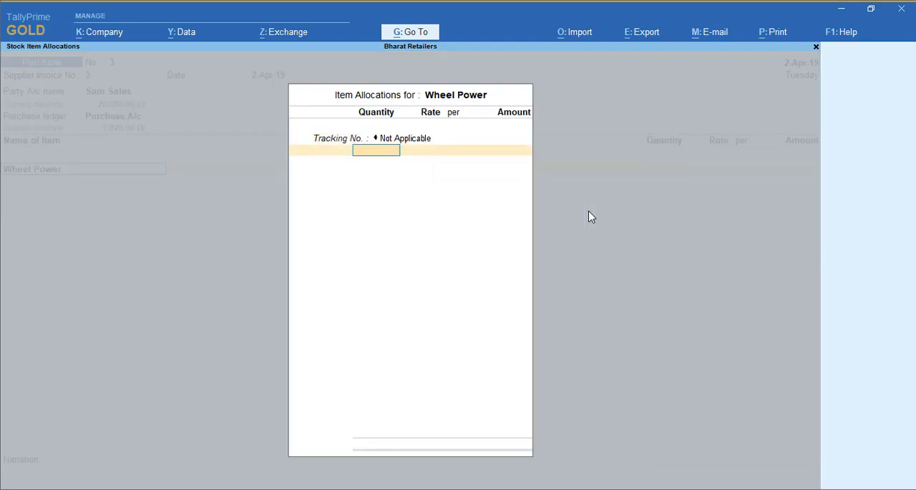
text(45)
key(Return)
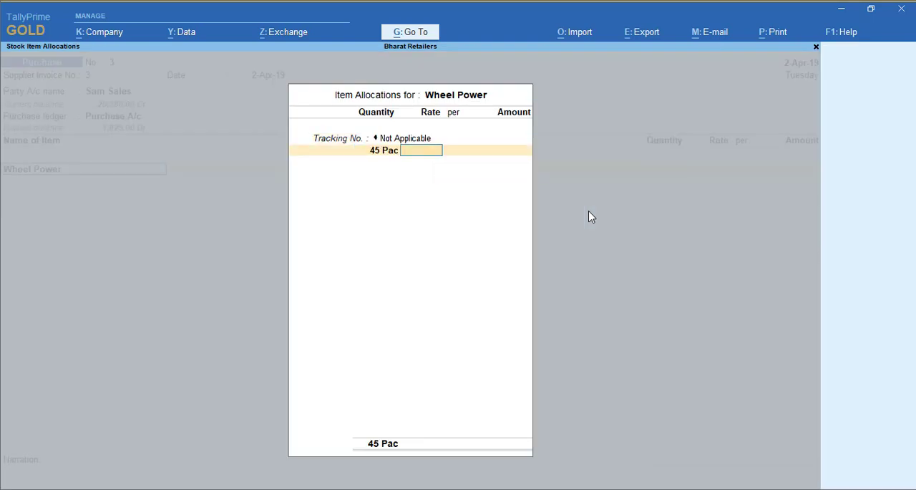
text(78)
key(Return)
key(Return)
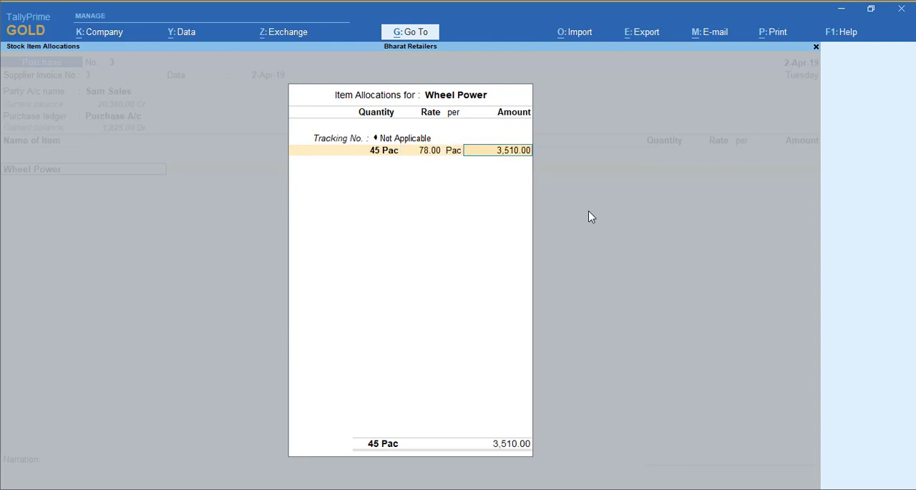
key(Return)
- End the item list, leave the narration empty and save the Sam Sales purchase voucher
key(Return)
key(Return)
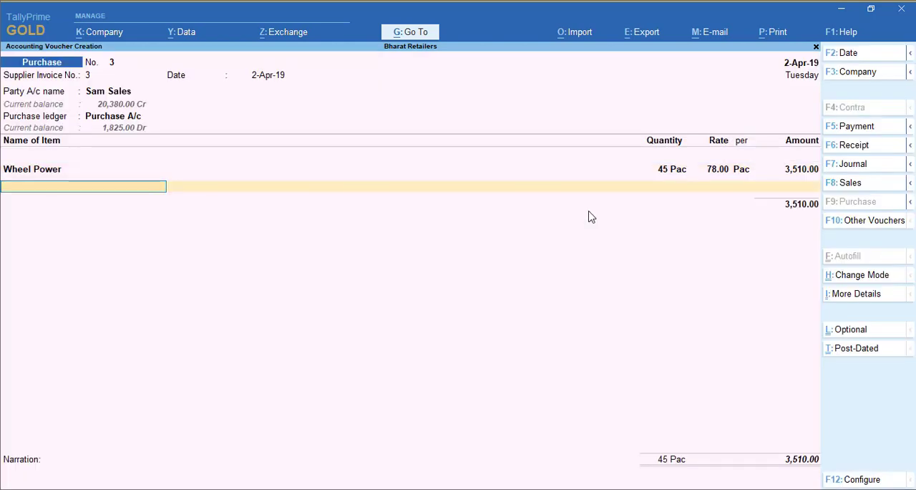
key(Return)
key(Return)
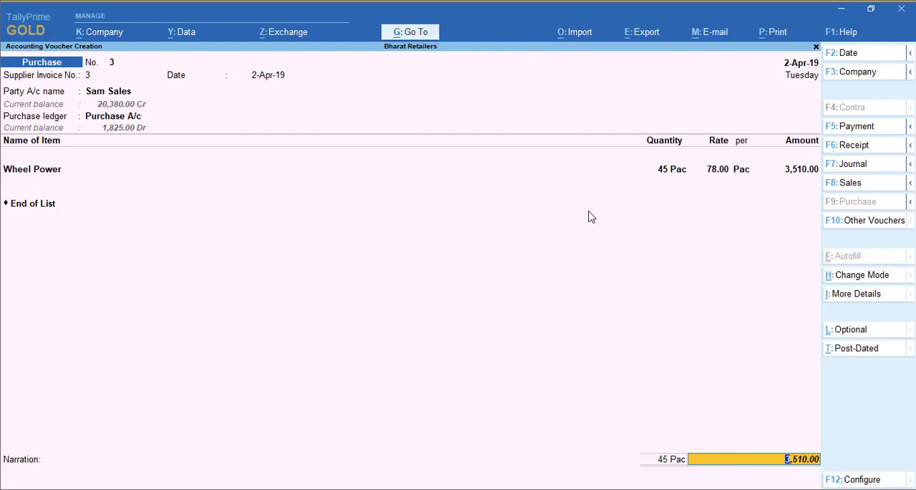
key(Return)
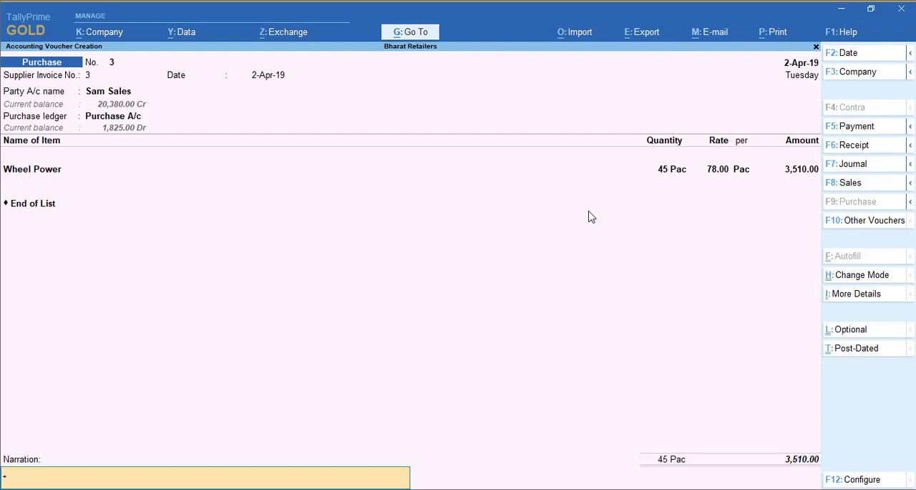
key(Return)
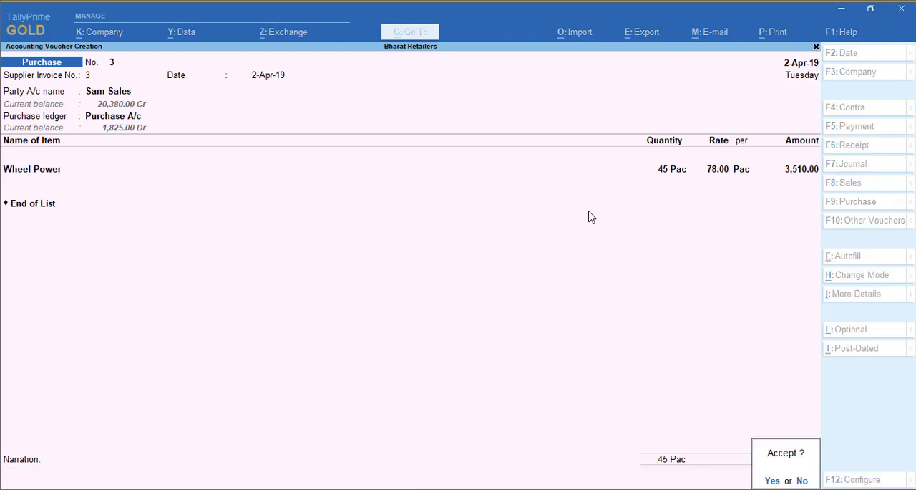
key(Return)
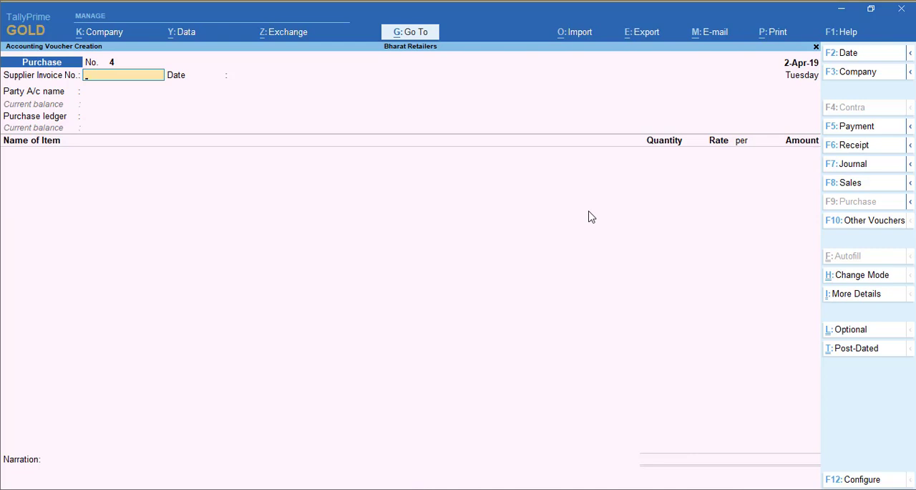
- Fill in the fourth purchase voucher's header with voucher date 1-May-19, supplier invoice number 4, party Godrej India Ltd and ledger Purchase A/c
key(F2)
text(1-5)
key(Return)
text(4)
key(Return)
key(Return)
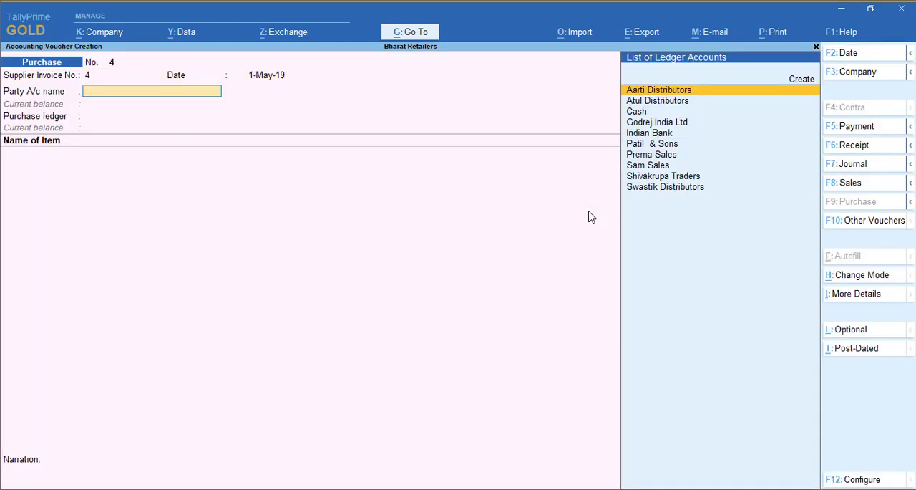
text(Go)
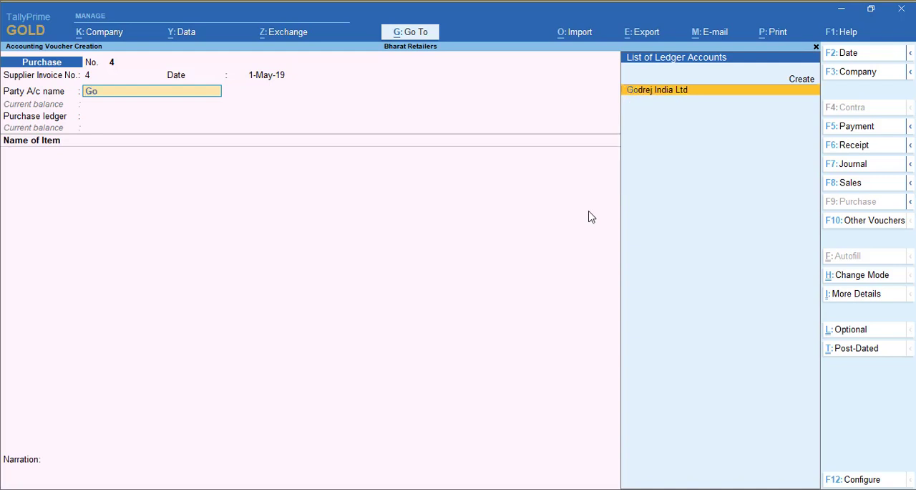
key(Return)
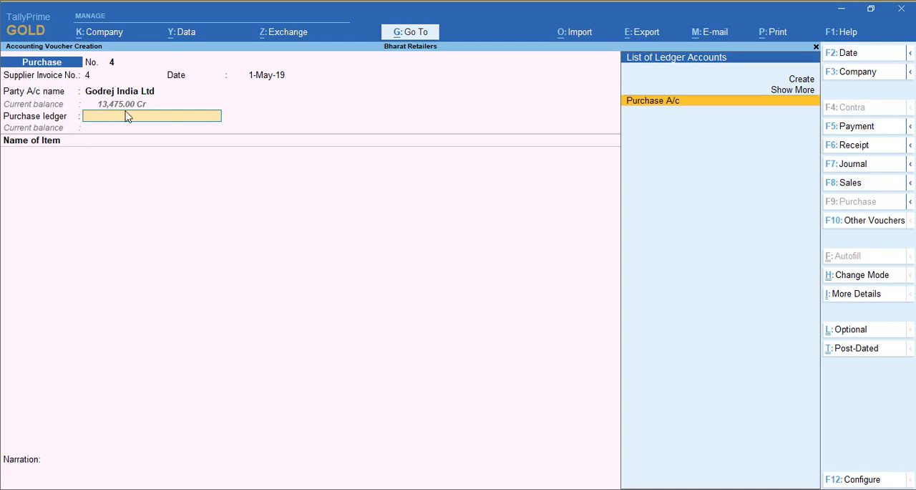
key(Return)
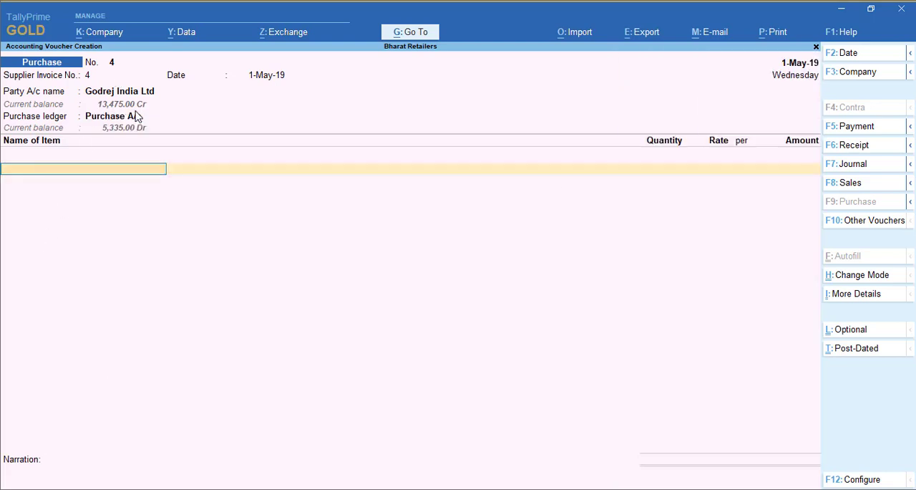
- Add the stock item Rin Power with tracking number Not Applicable, quantity 35 Pac and rate 72
text(Rin)
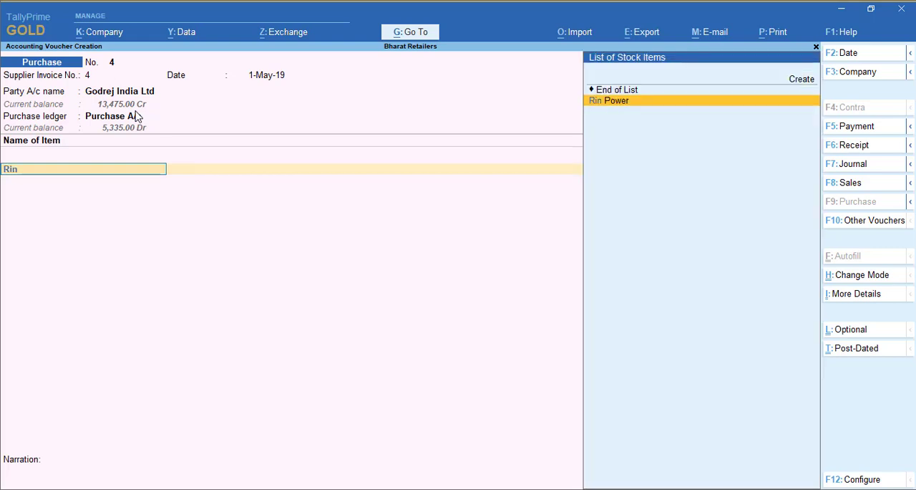
key(Return)
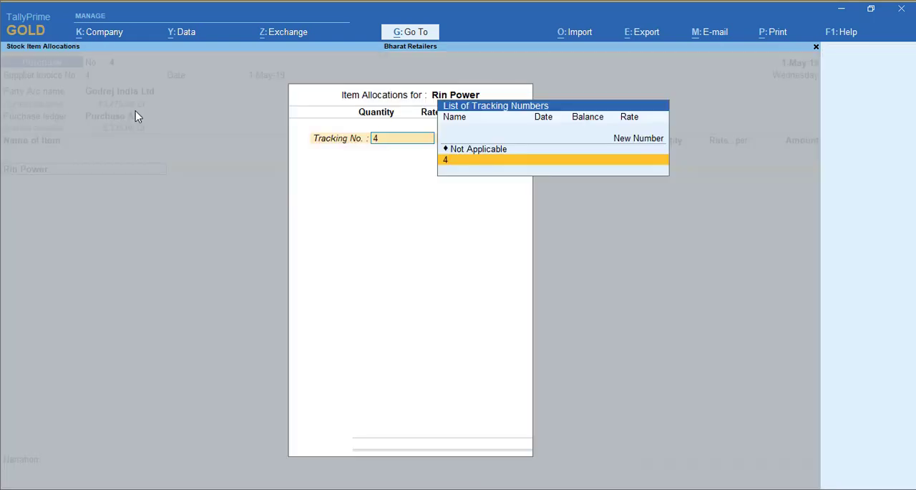
key(Up)
key(Return)
text(35)
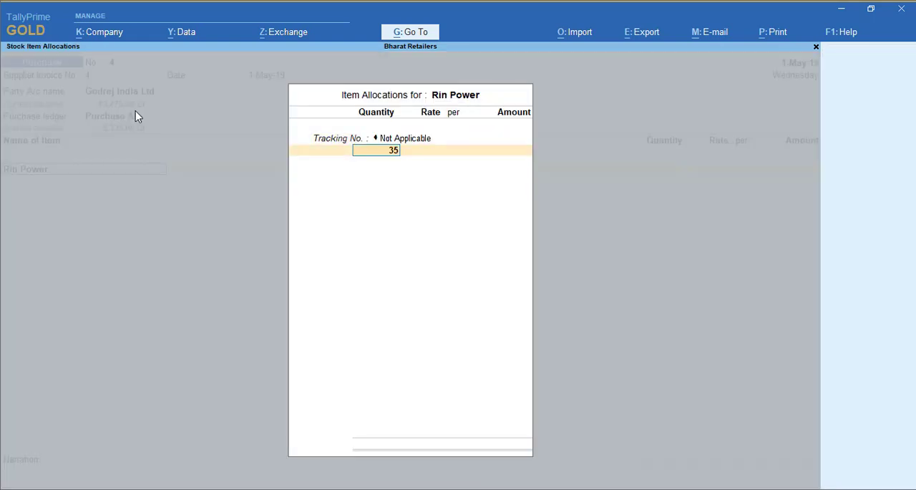
key(Return)
text(72)
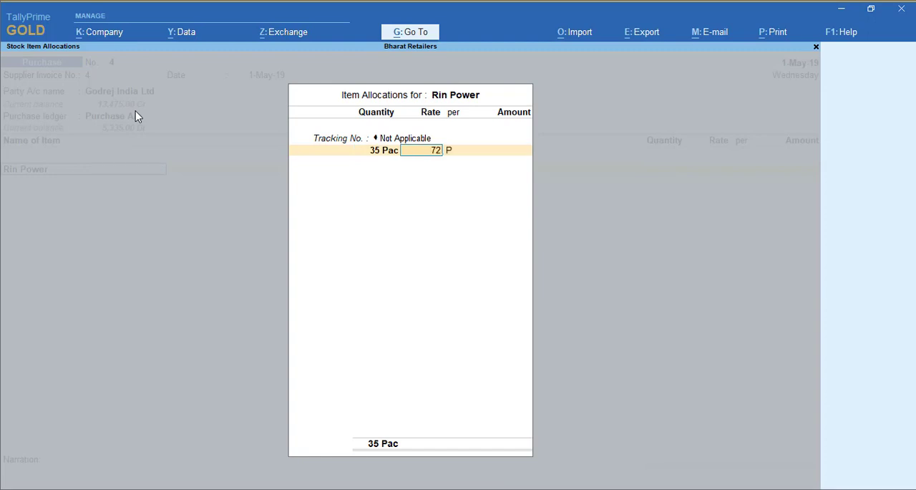
key(Return)
key(Return)
key(Return)
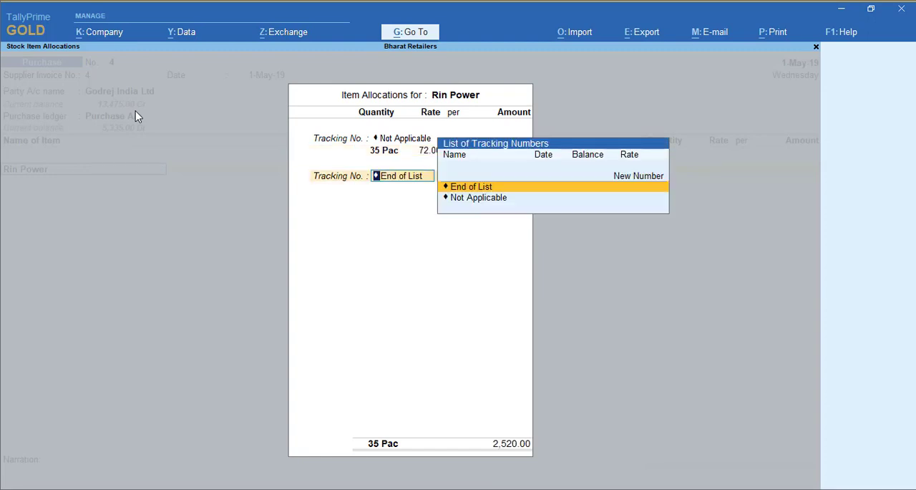
key(Return)
- Add the stock item Lux with tracking number Not Applicable, quantity 18 PCs and rate 25
key(Return)
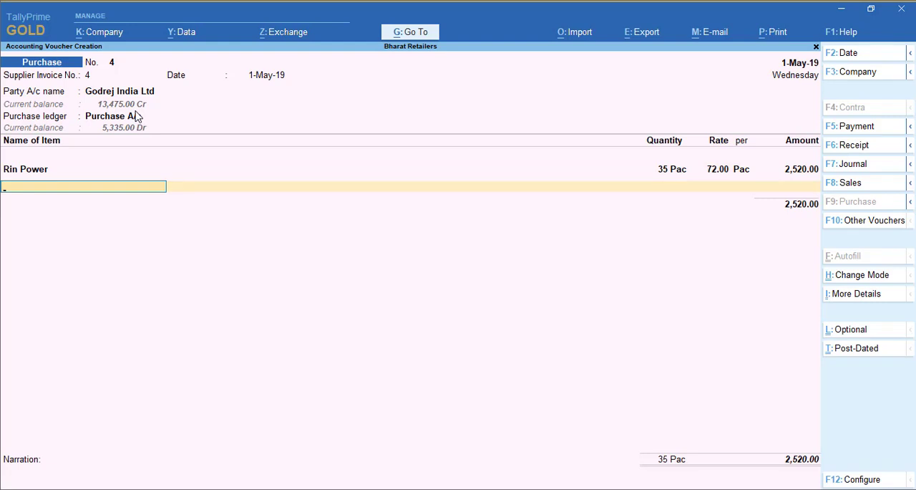
text(Lux)
key(Return)
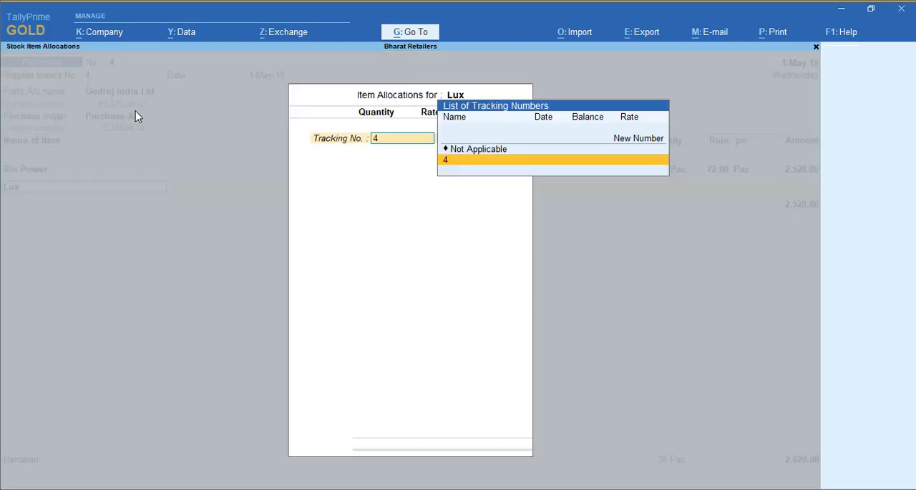
key(Up)
key(Return)
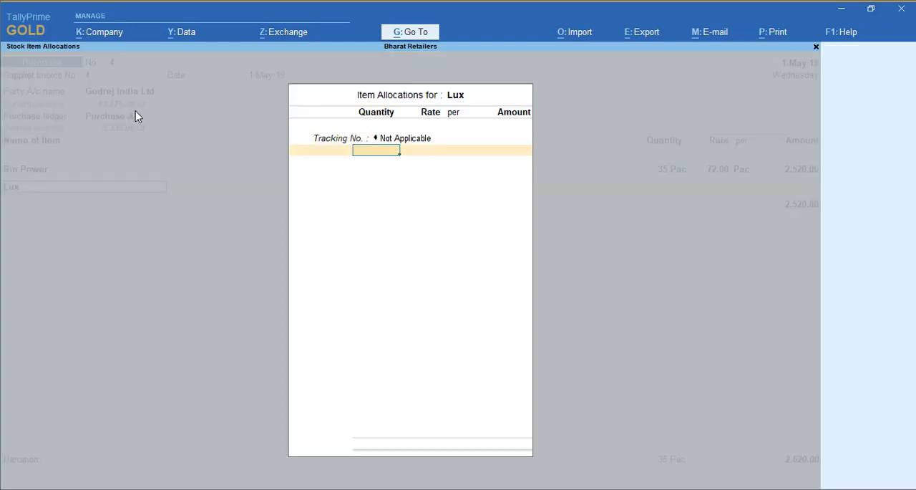
text(18)
key(Return)
key(Return)
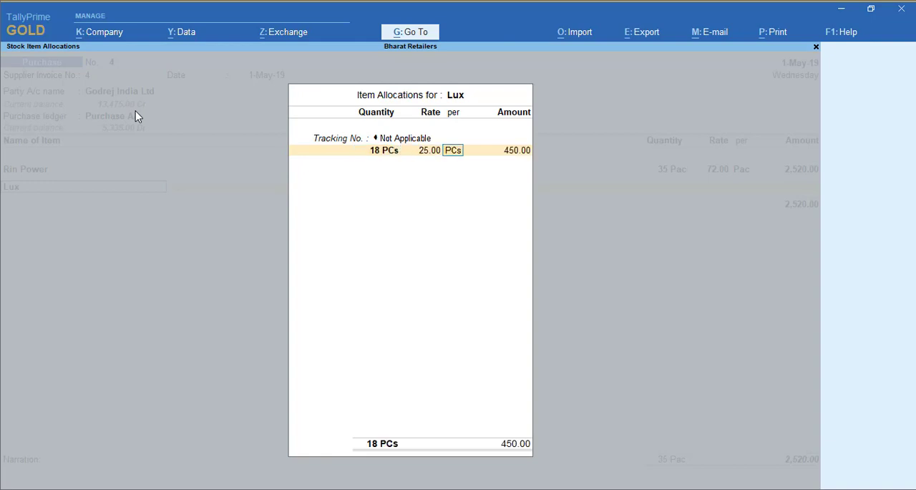
key(Return)
key(Return)
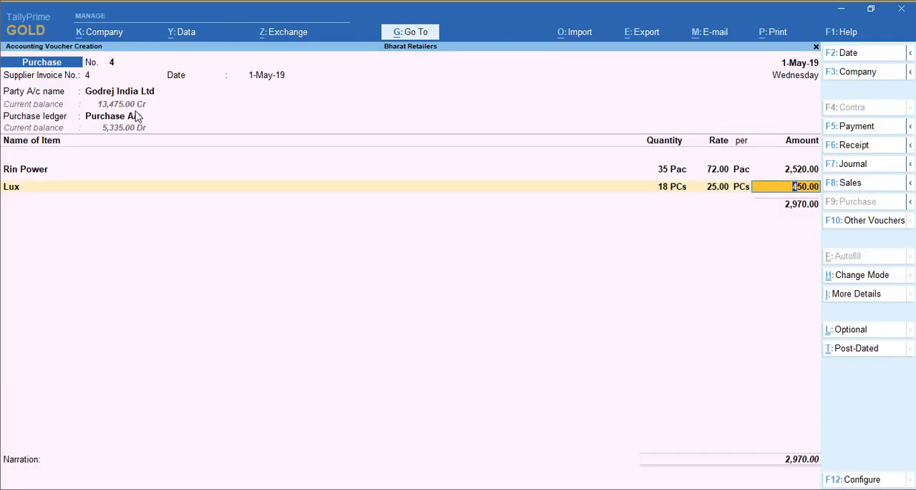
key(Return)
key(Return)
key(Return)
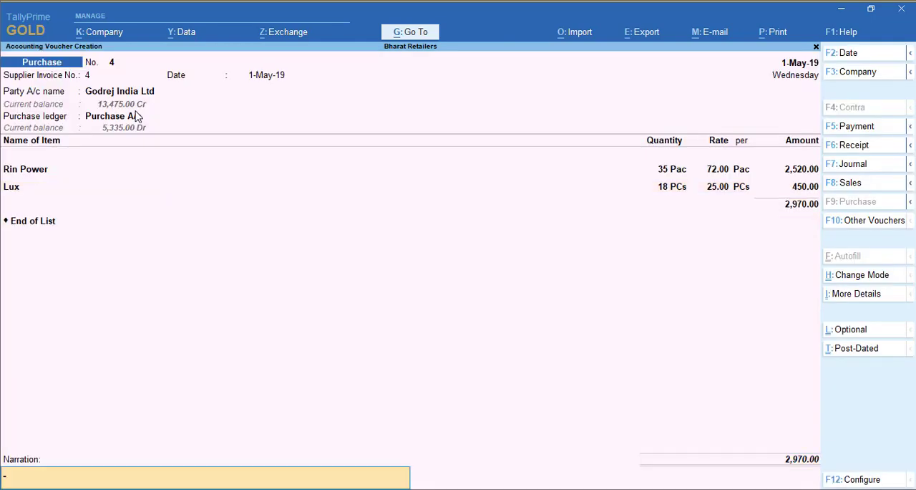
- End the item list, leave the narration empty and save the Godrej India Ltd purchase voucher
key(Return)
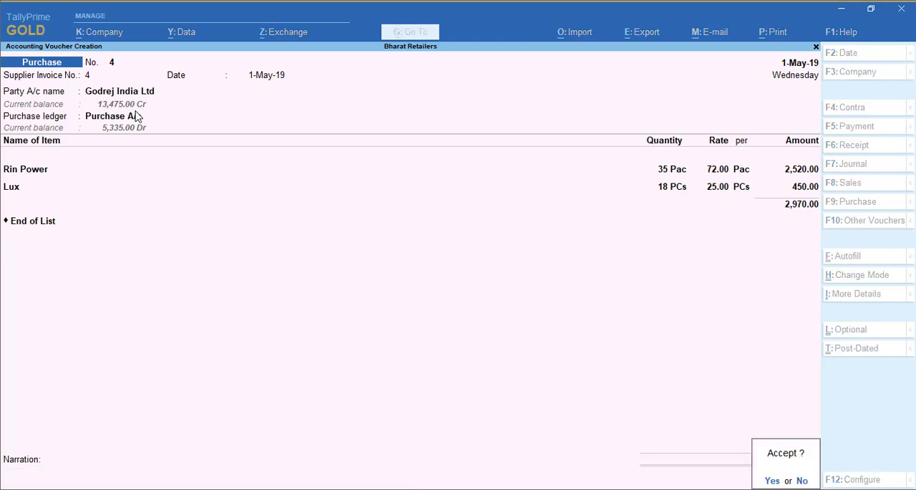
key(y)
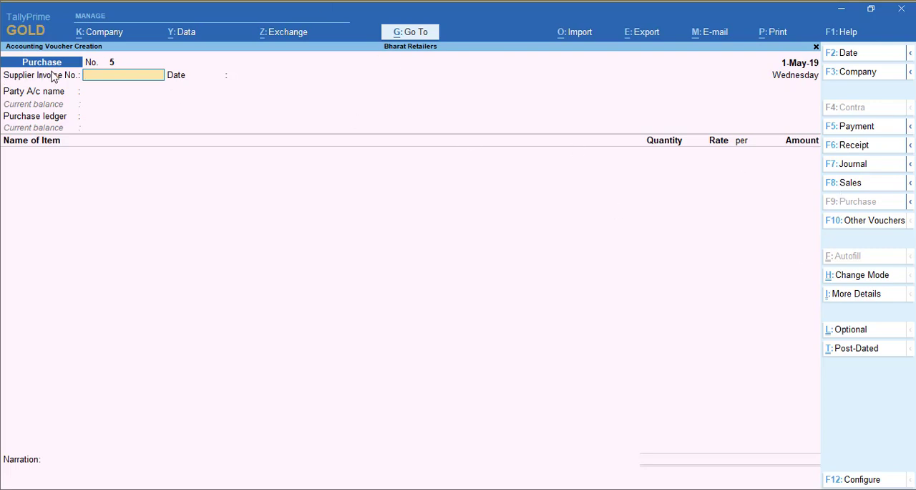
- Start the first sales voucher with voucher date 1-Apr-19, party Swastik Distributors and ledger Sales Account
click(859, 189)
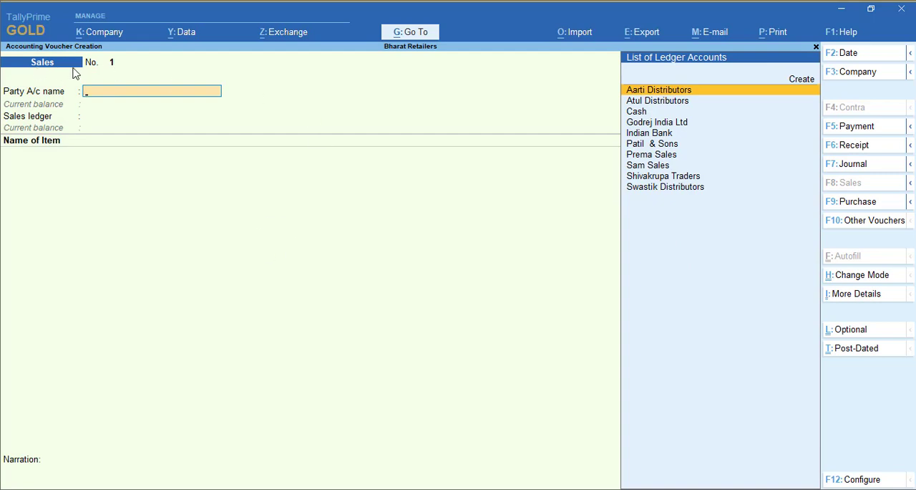
key(F2)
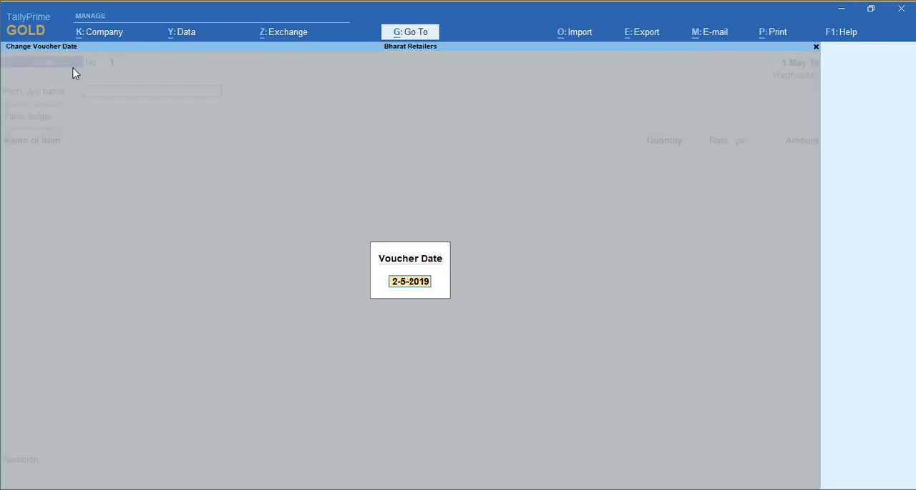
text(1.4)
key(Return)
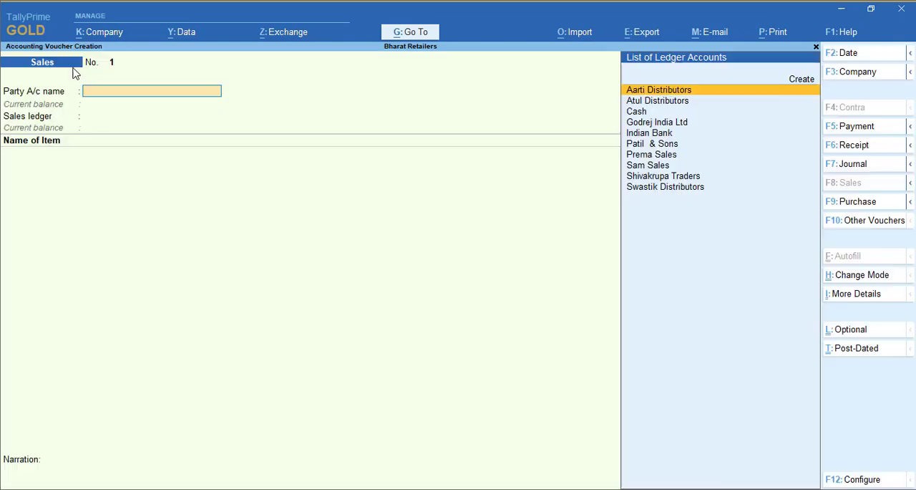
text(Swa)
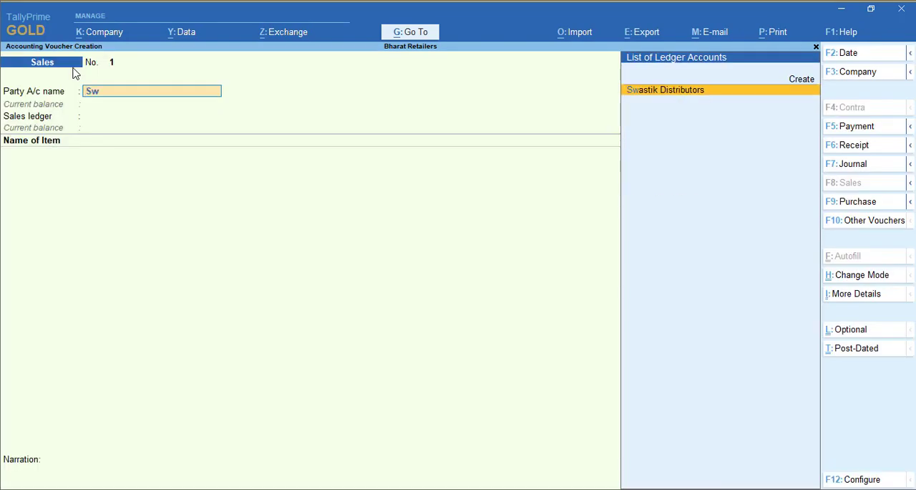
key(Return)
key(Return)
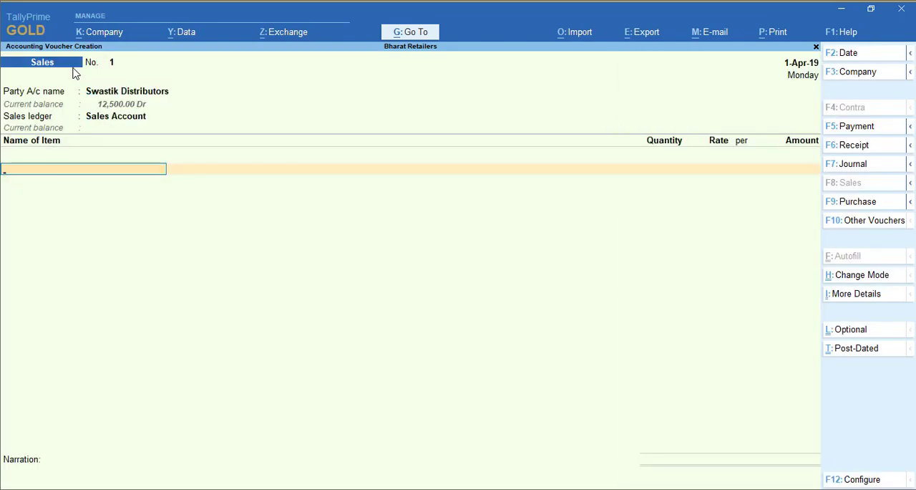
- Add the stock item Lux to the sales voucher with tracking number Not Applicable, quantity 10 PCs and rate 32
text(Lux)
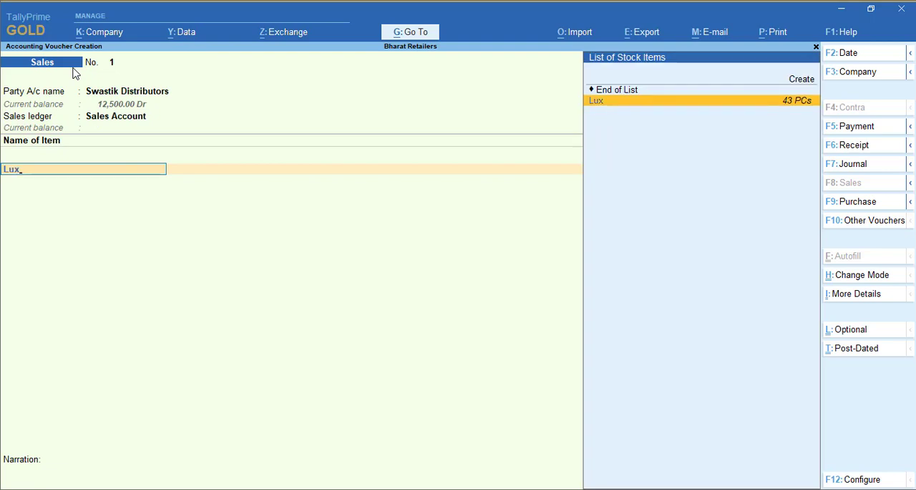
key(Return)
key(Return)
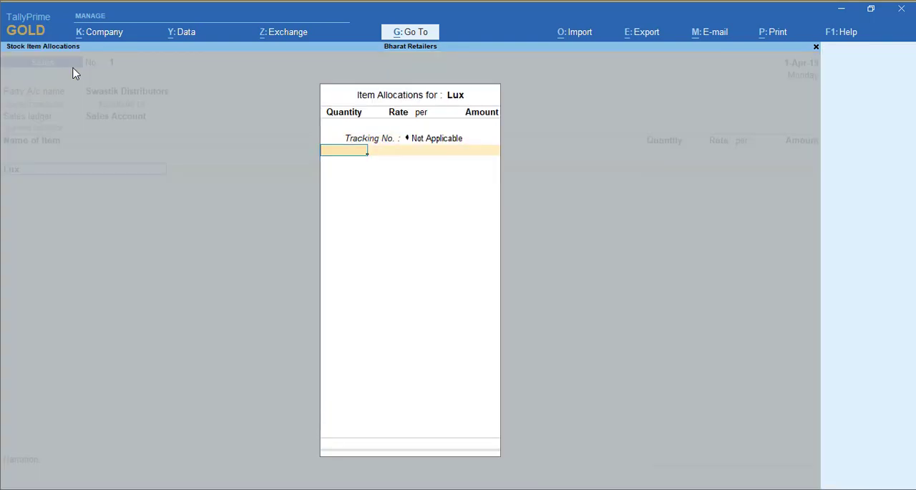
text(10)
key(Return)
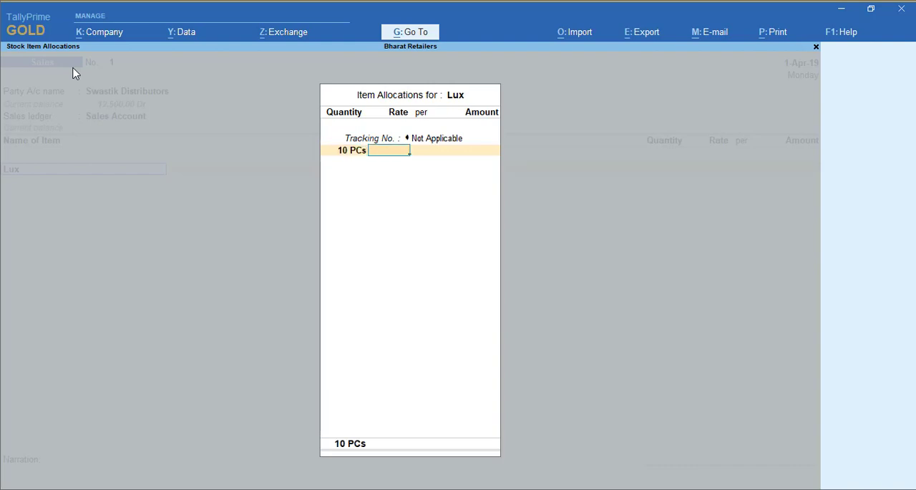
text(32)
key(Return)
key(Return)
key(Return)
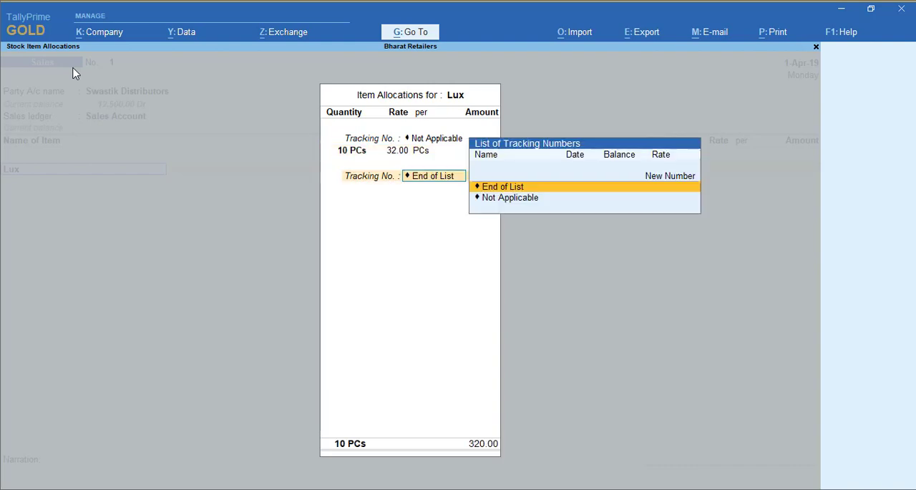
key(Return)
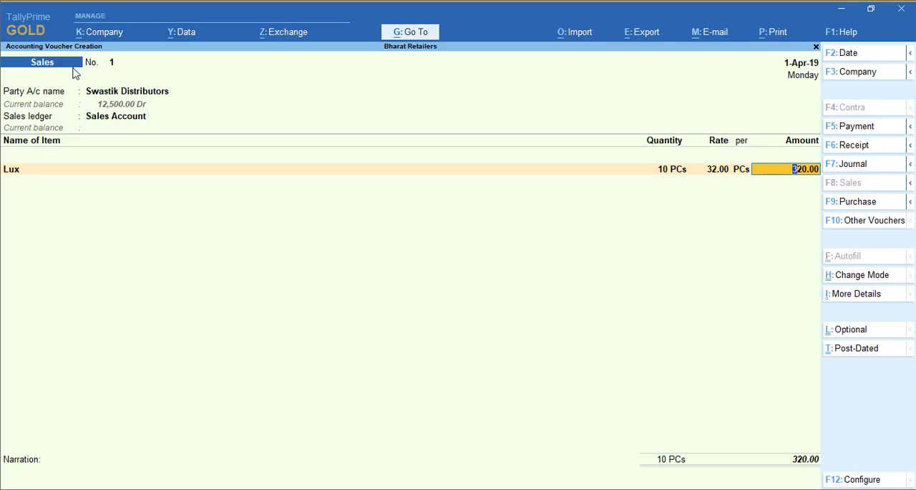
key(Return)
key(Return)
- End the item list, leave the narration empty and save the Swastik Distributors sales voucher
key(Return)
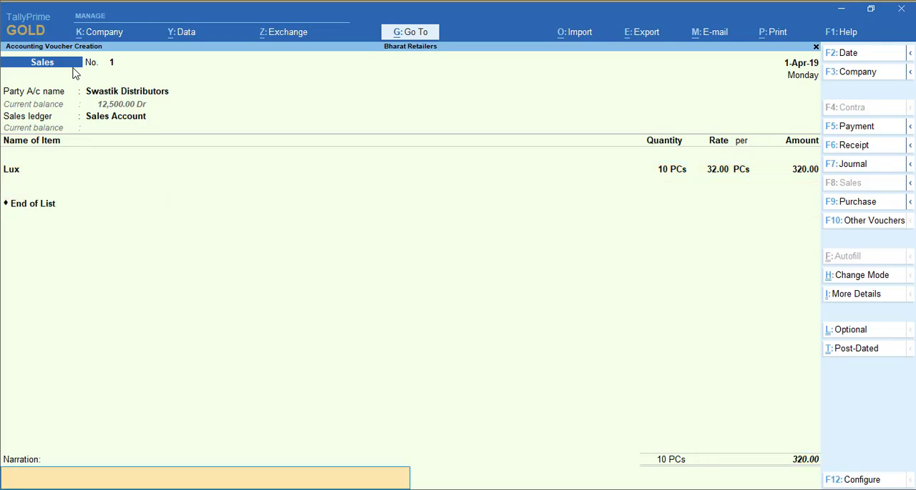
key(Return)
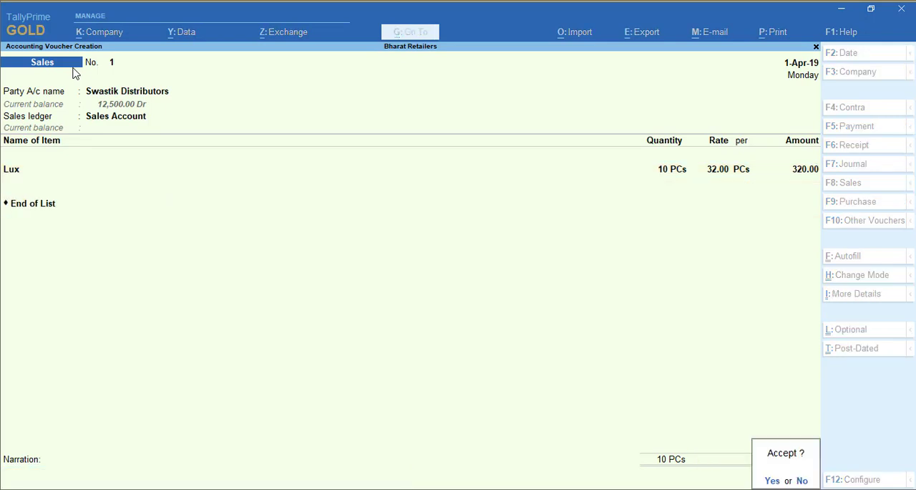
key(Return)
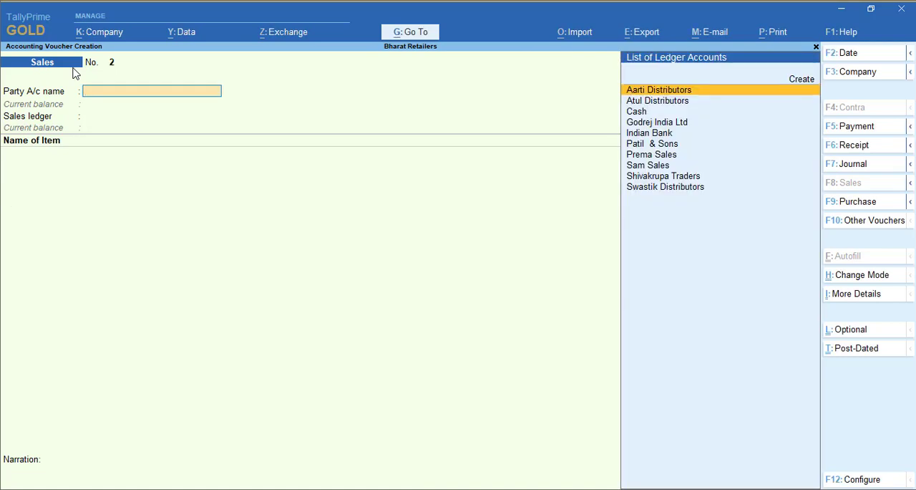
- Fill in the second sales voucher's header with voucher date 2-Apr-19, party Prema Sales and ledger Sales Account
key(F2)
key(Return)
text(Prem)
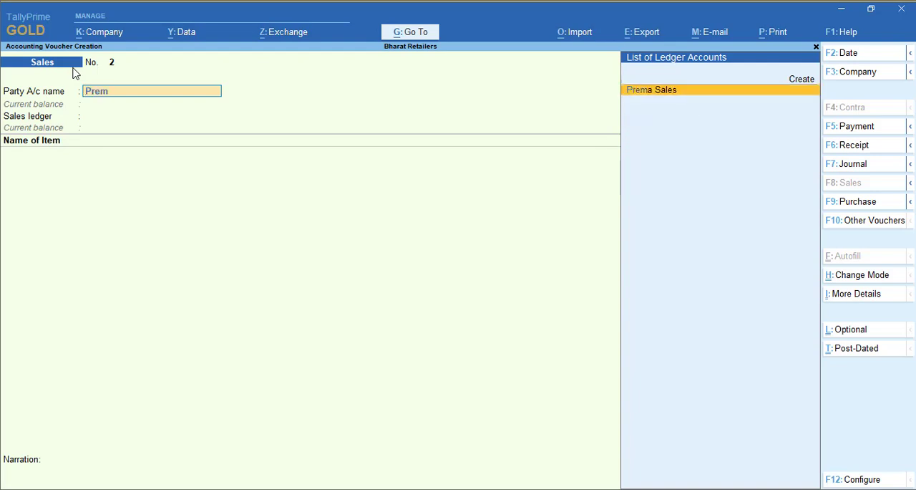
key(Return)
- Add the stock item Moti with tracking number Not Applicable, quantity 8 PCs and rate 48
key(Return)
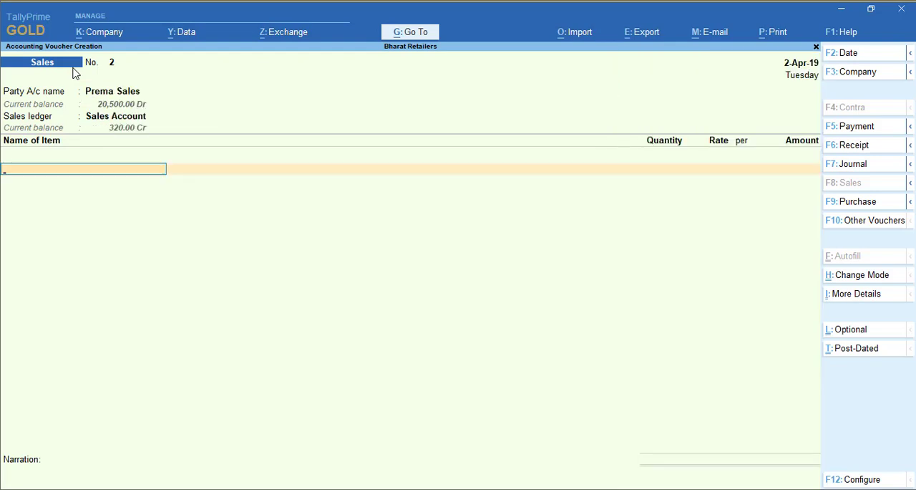
text(Moti)
key(Return)
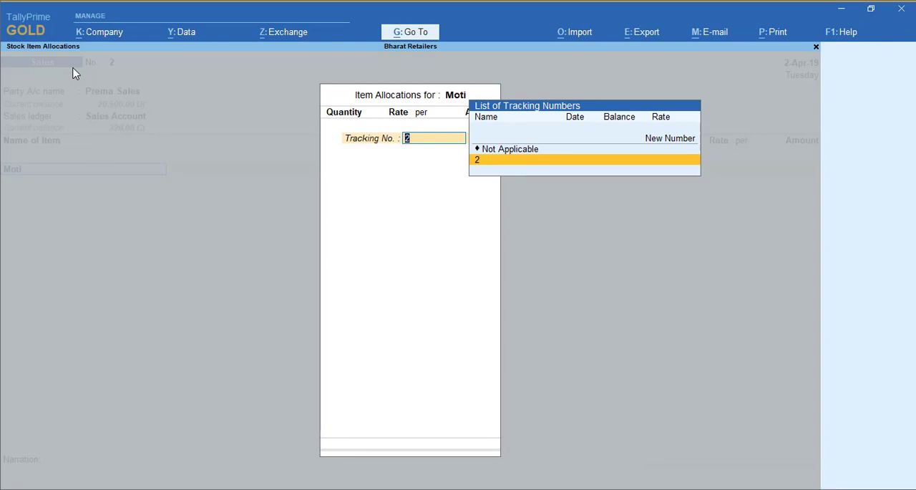
key(Up)
key(Return)
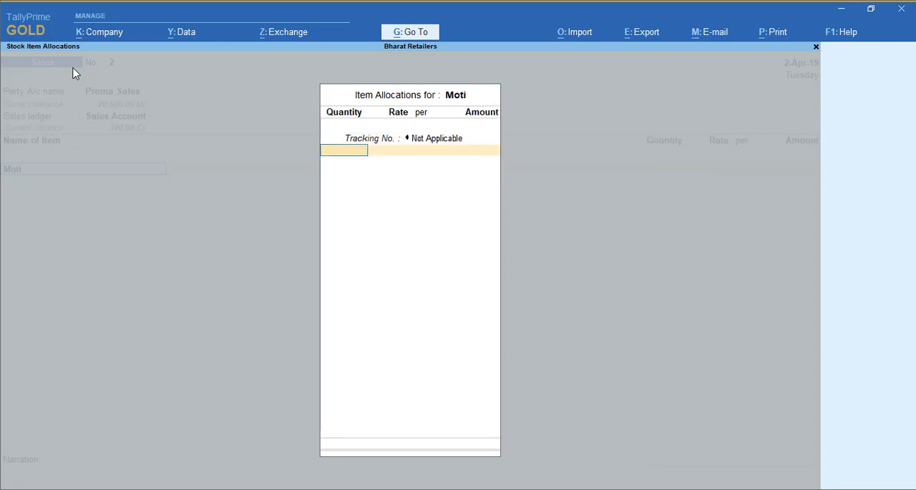
text(8)
key(Return)
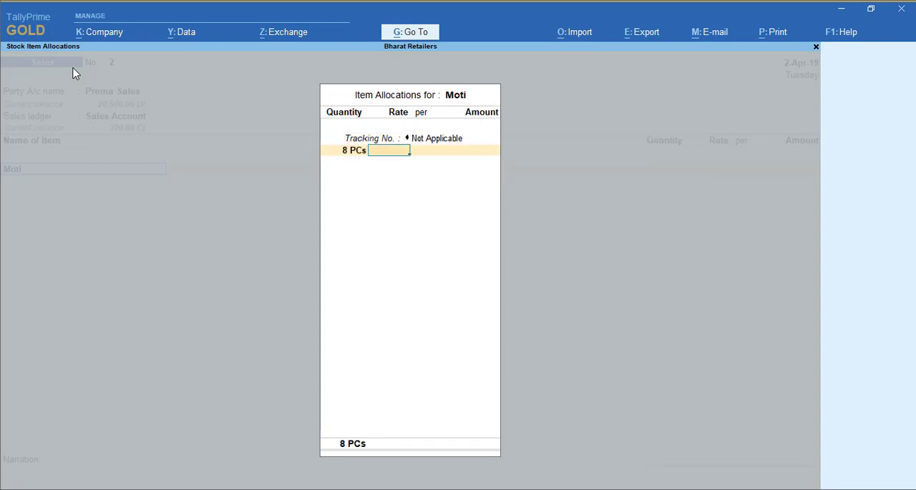
text(48)
key(Return)
key(Return)
key(Return)
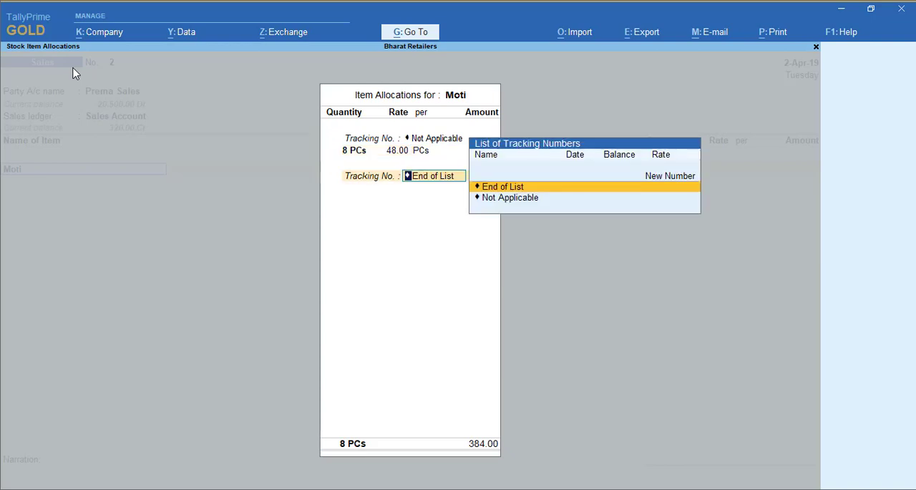
key(Return)
- Add the stock item Wheel Power with tracking number Not Applicable, quantity 12 Pac and rate 92
key(Return)
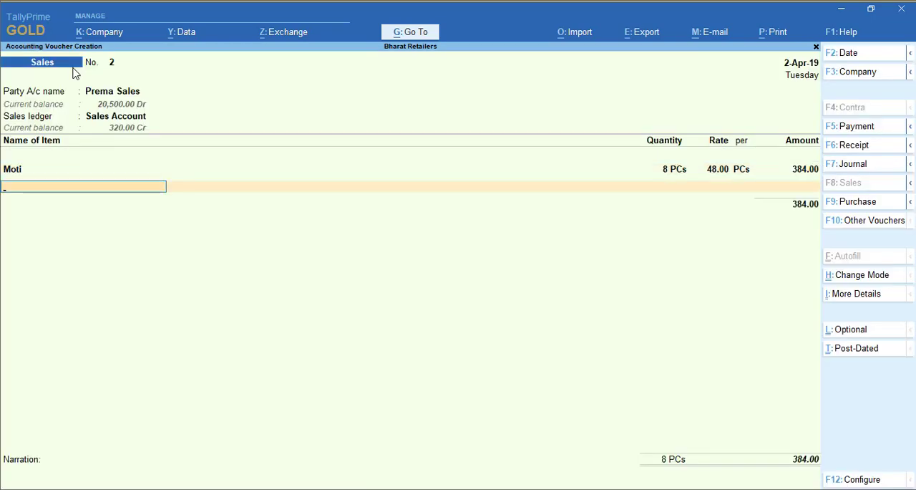
text(Whe)
key(Return)
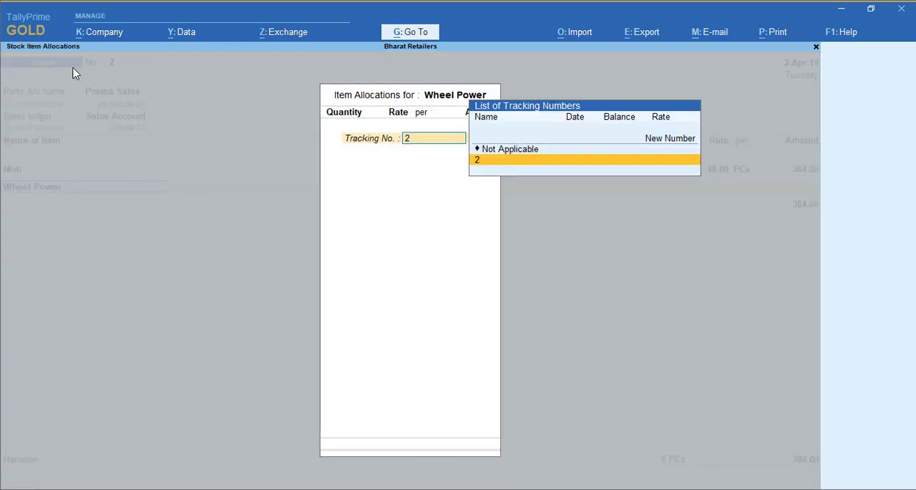
key(Up)
key(Return)
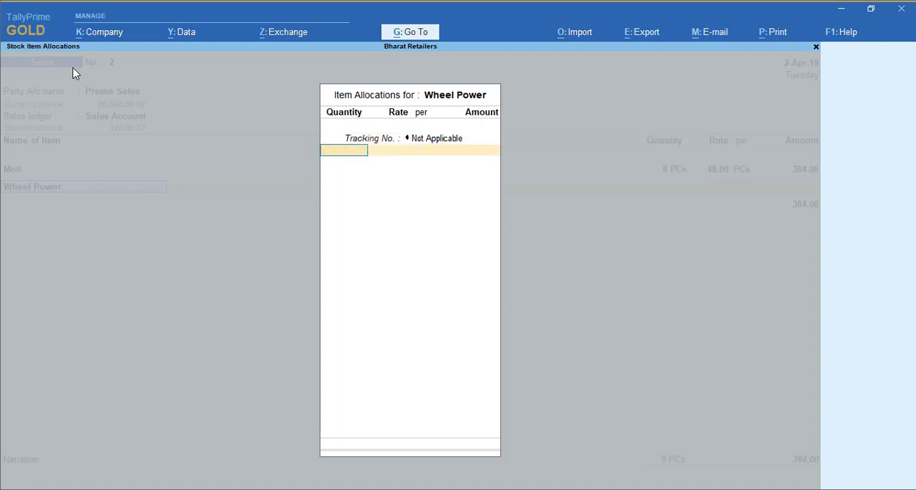
text(12)
key(Return)
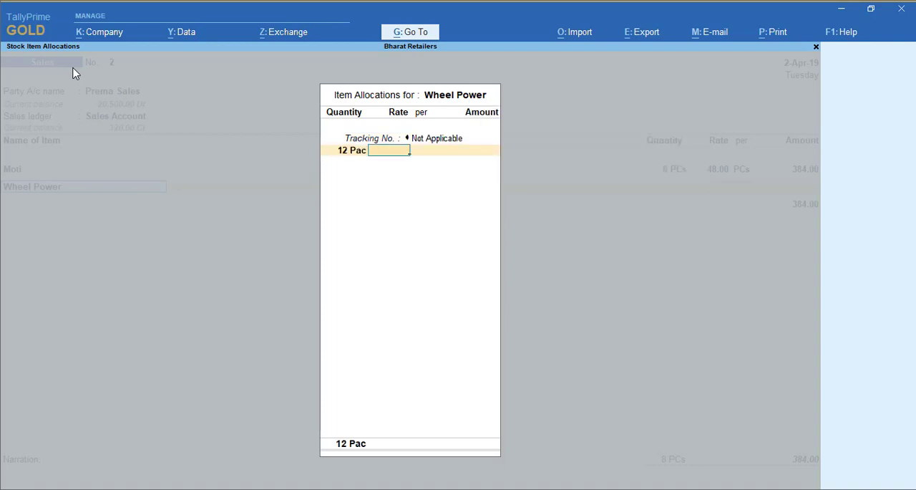
text(92)
key(Return)
key(Return)
key(Return)
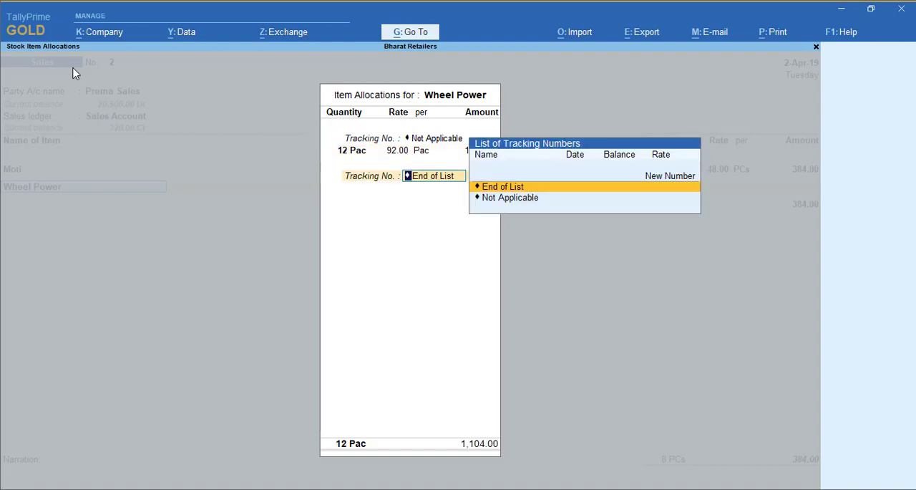
key(Return)
key(Return)
- End the item list, leave the narration empty and save the Prema Sales sales voucher
key(Return)
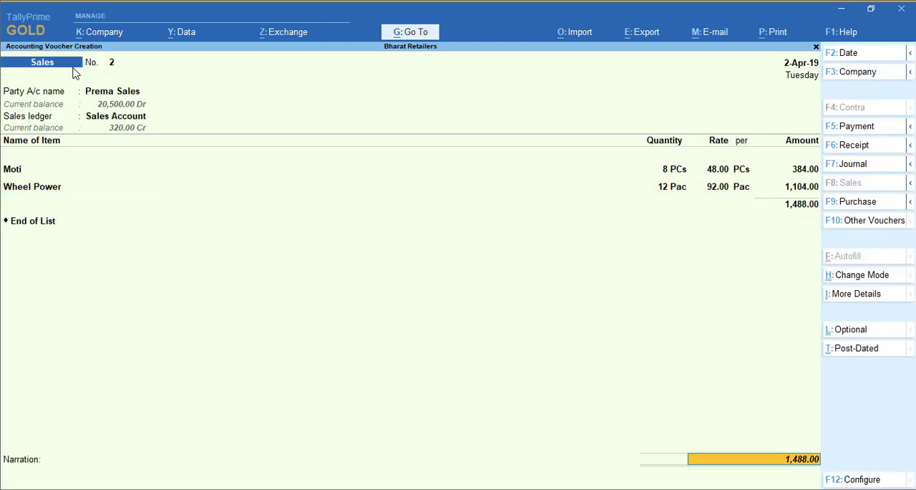
key(Return)
key(Return)
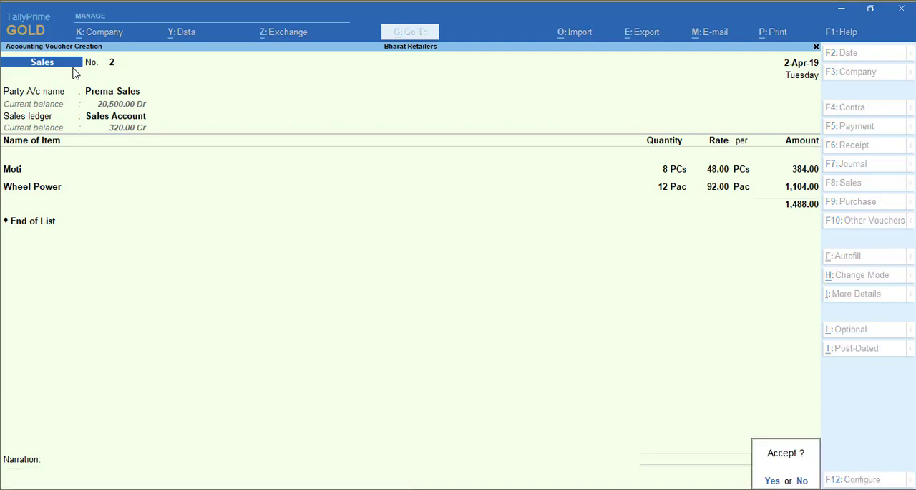
key(Return)
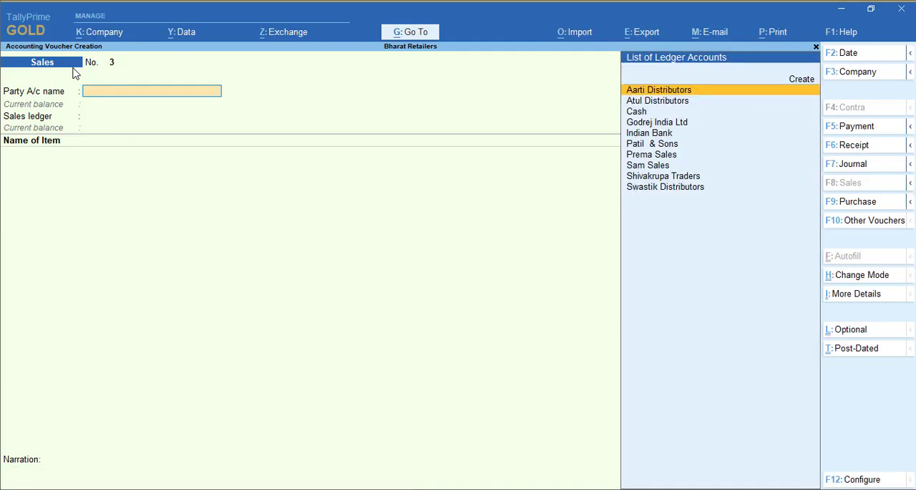
- Fill in the third sales voucher's header with voucher date 1-May-19, party Patil & Sons and ledger Sales Account
key(F2)
text(1.5)
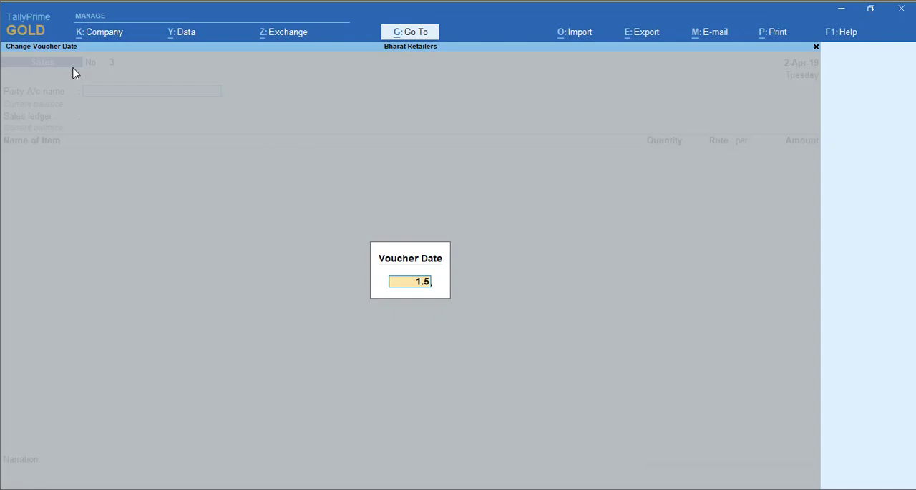
key(Return)
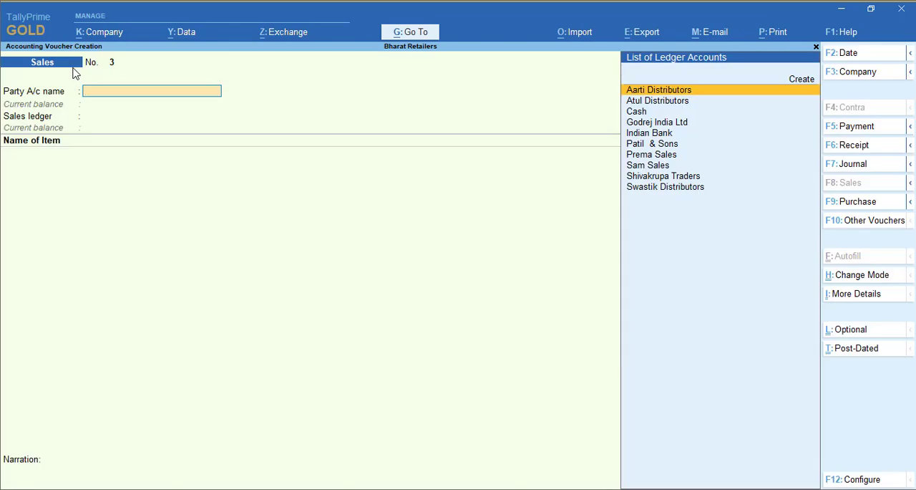
text(Pat)
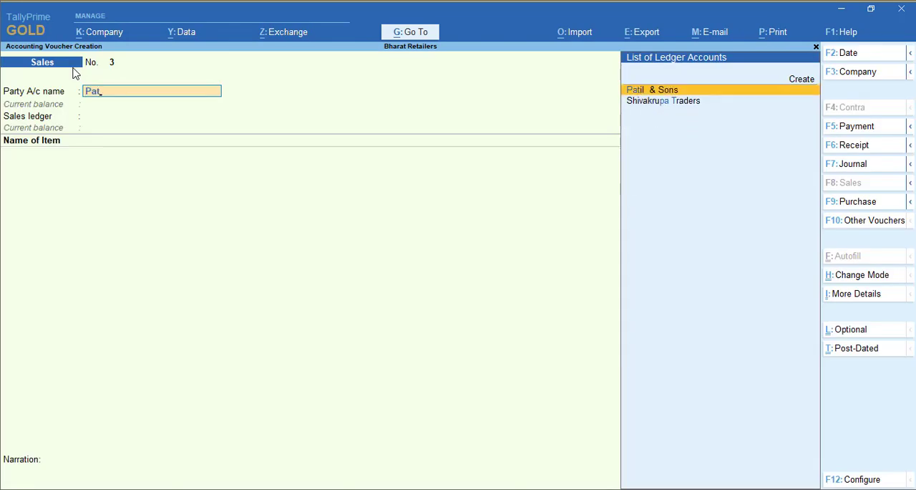
key(Return)
key(Return)
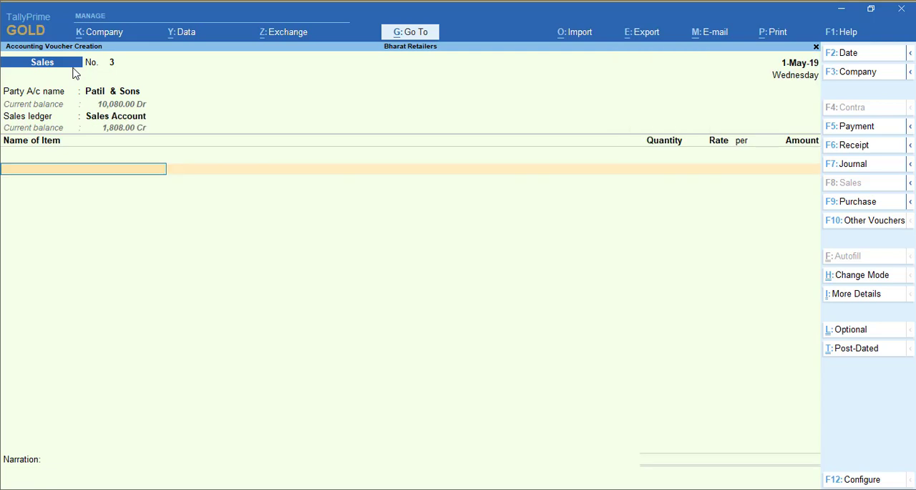
- Add the stock item Lux to the Patil & Sons voucher with tracking number Not Applicable, quantity 12 PCs and rate 32
text(Lux)
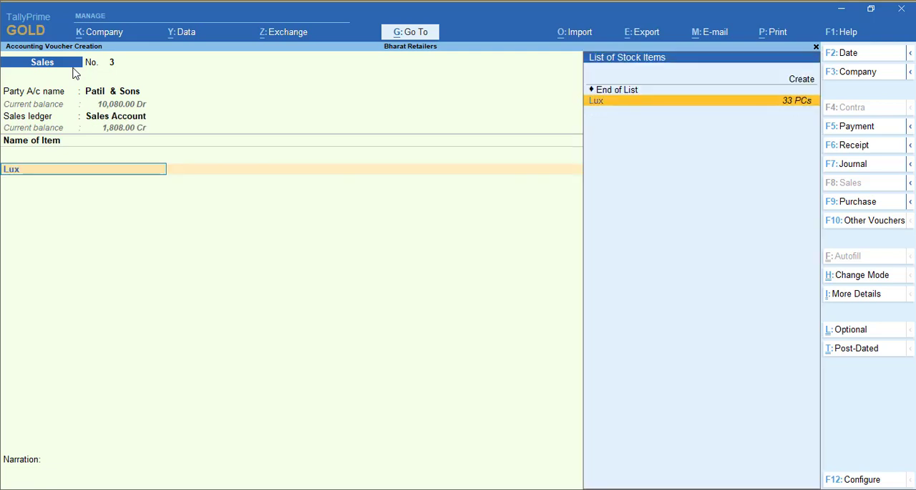
key(Return)
key(BackSpace)
key(Return)
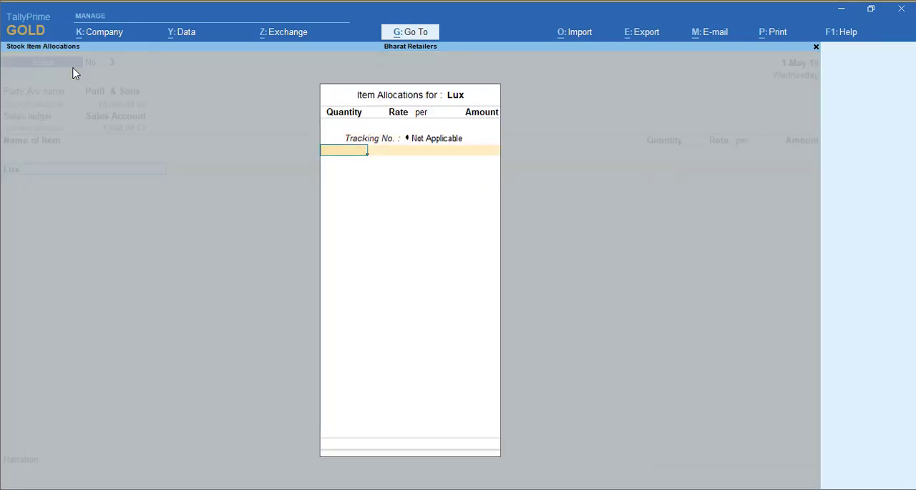
text(12)
key(Return)
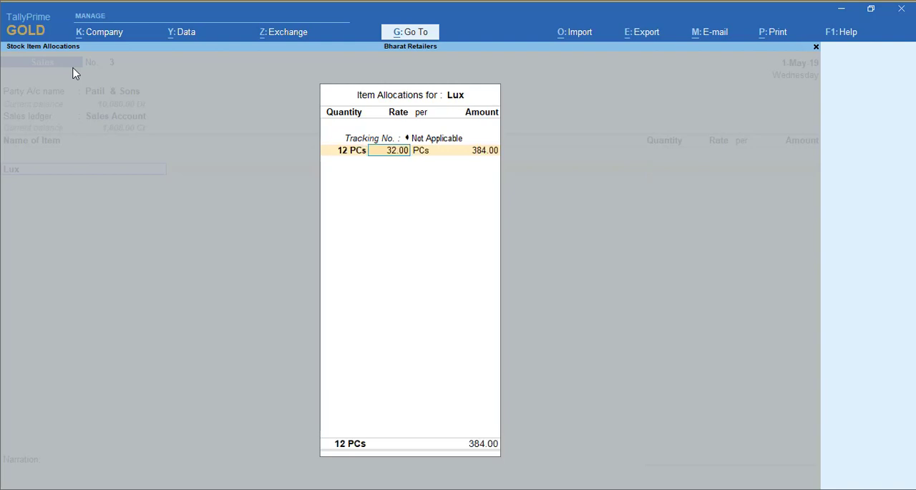
text(32)
key(Return)
key(Return)
key(Return)
key(Return)
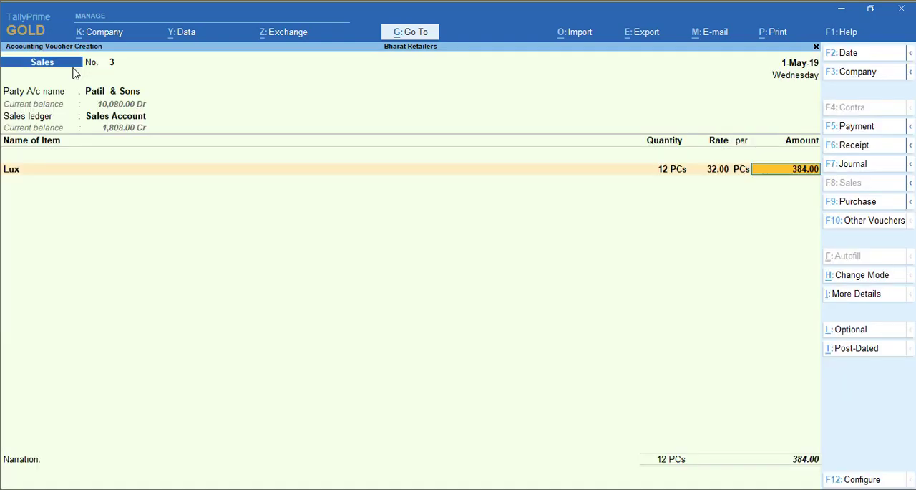
key(Return)
- End the item list, leave the narration empty and save the Patil & Sons sales voucher
key(Return)
key(Return)
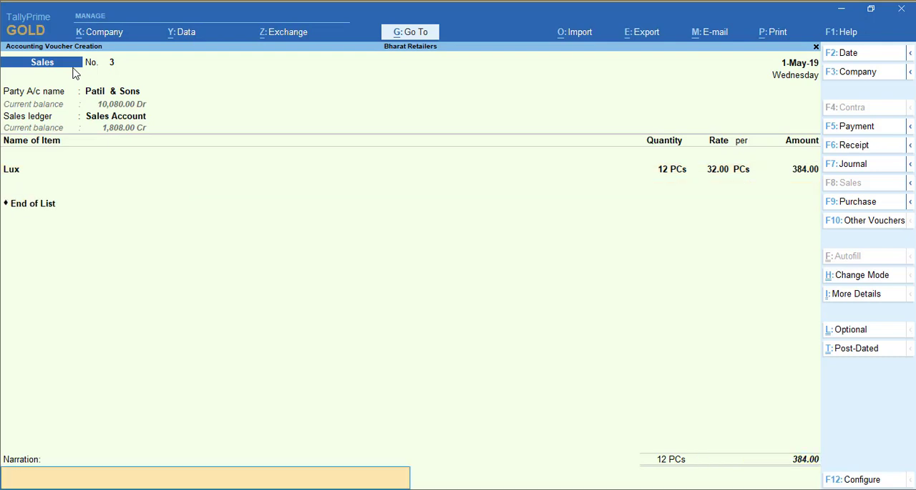
key(Return)
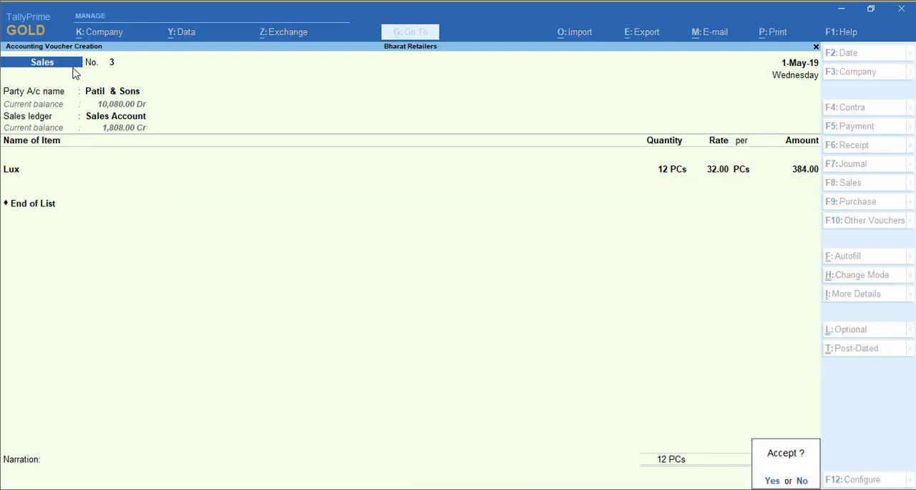
key(y)
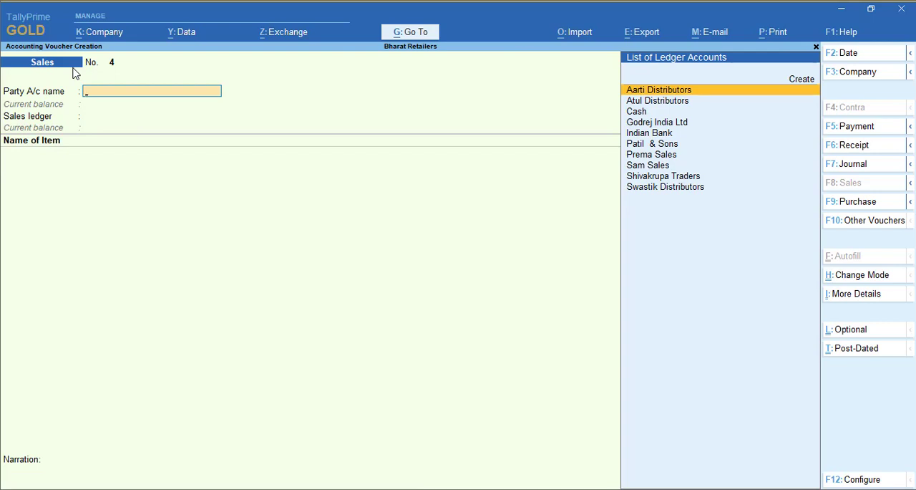
- Fill in the fourth sales voucher's header with party Aarti Distributors and ledger Sales Account, keeping the date 1-May-19
text(A)
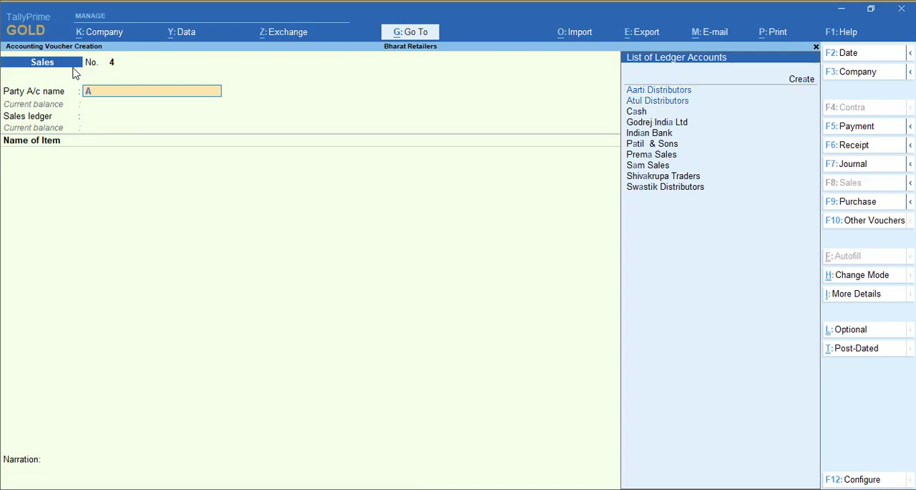
key(Return)
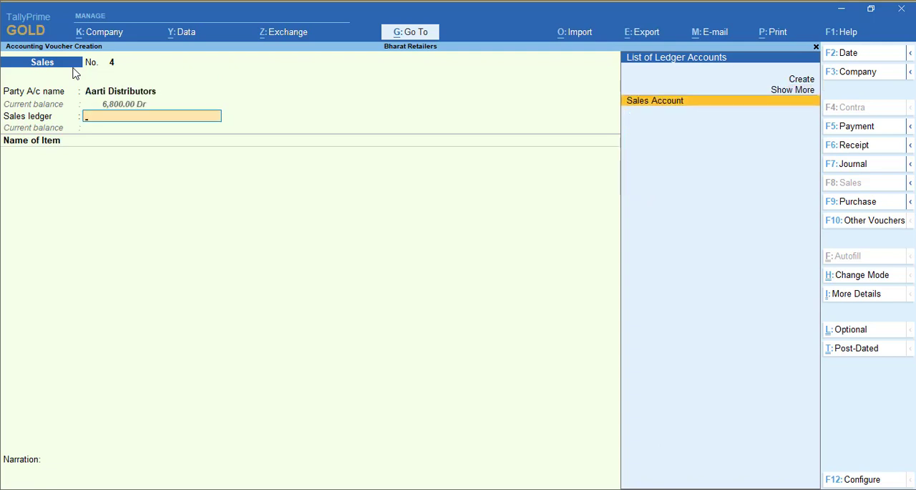
key(Return)
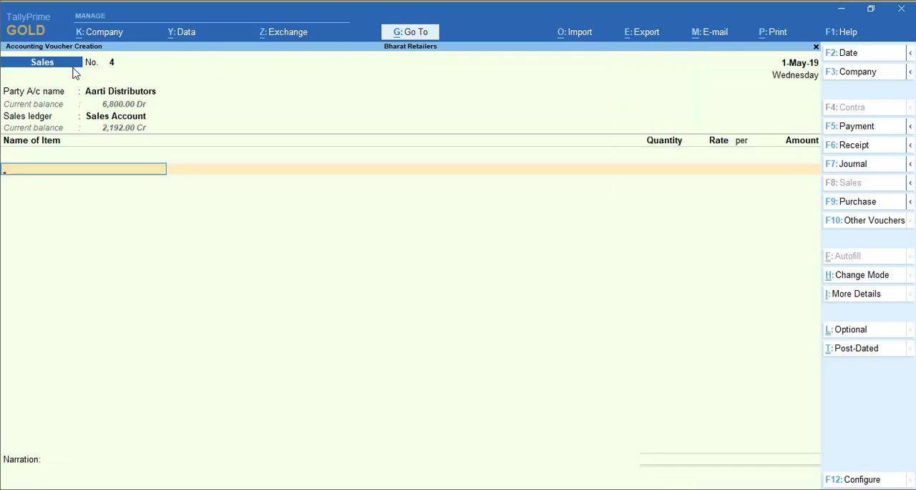
- Add the stock item Rin Power to the Aarti Distributors voucher with tracking number Not Applicable, quantity 13 Pac and rate 85
text(Rin)
key(Return)
key(Return)
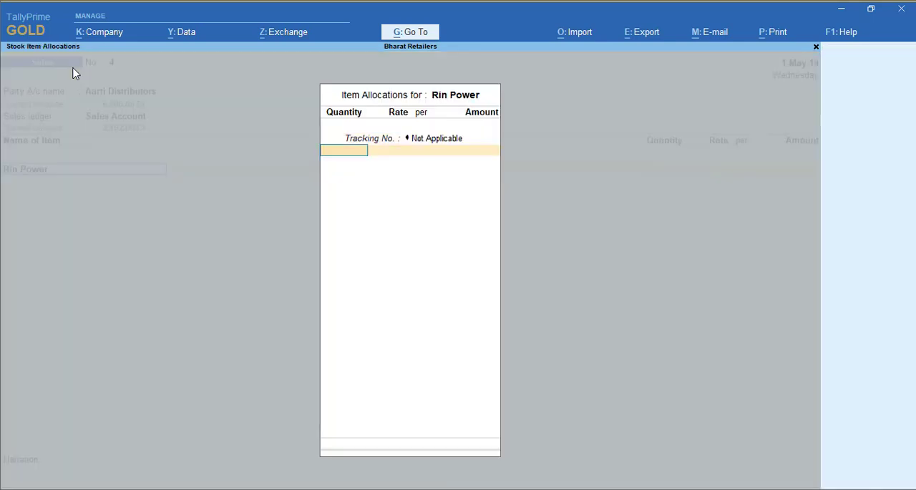
text(13)
key(Return)
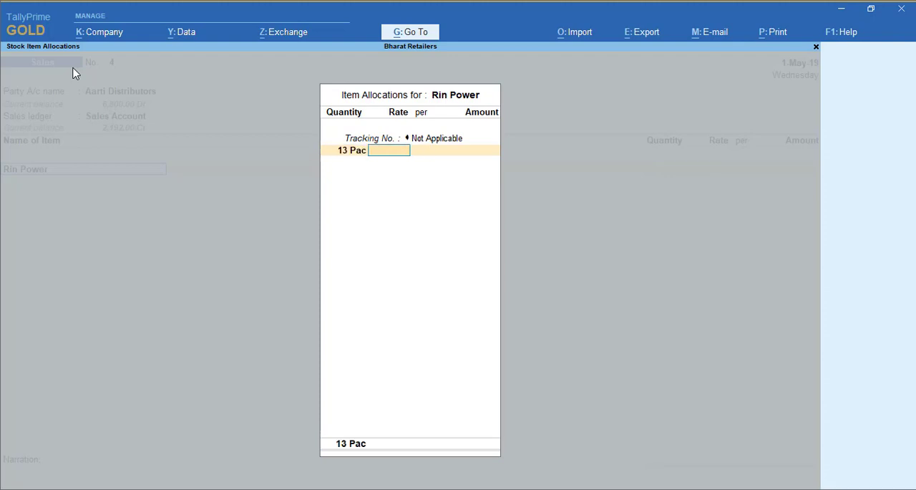
text(85)
key(Return)
key(Return)
key(Return)
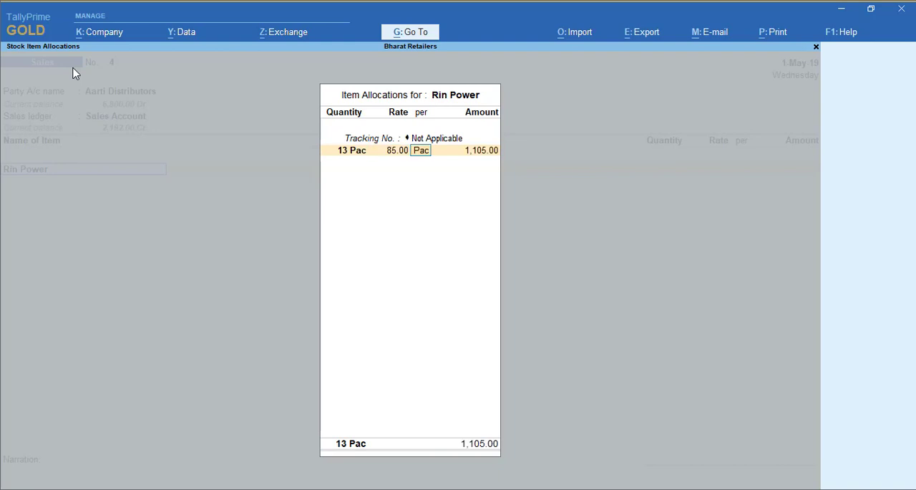
key(Return)
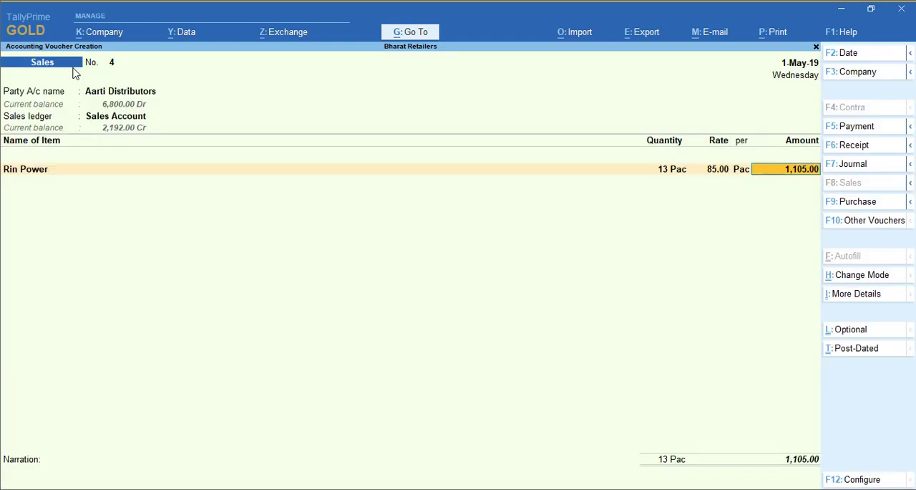
key(Return)
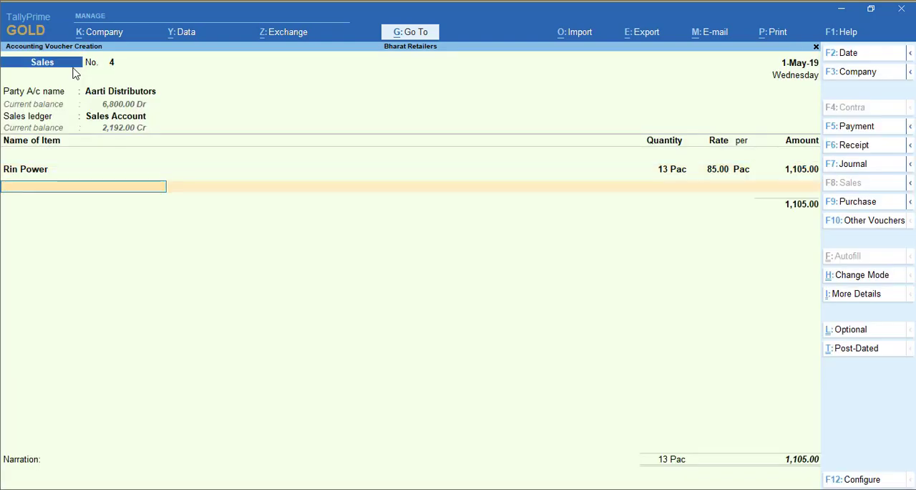
- Add the stock item Lux to the Aarti Distributors voucher with tracking number Not Applicable, quantity 5 PCs and rate 32
text(Lux)
key(Return)
key(Return)
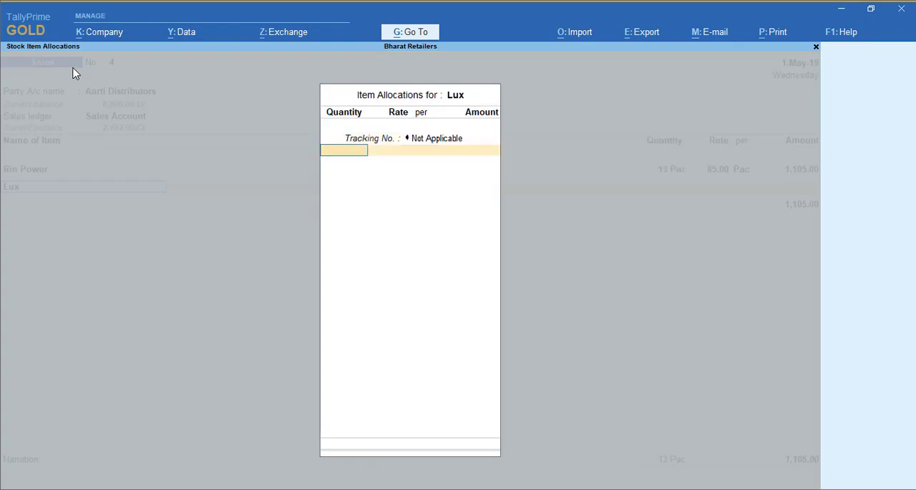
text(5)
key(Return)
key(Return)
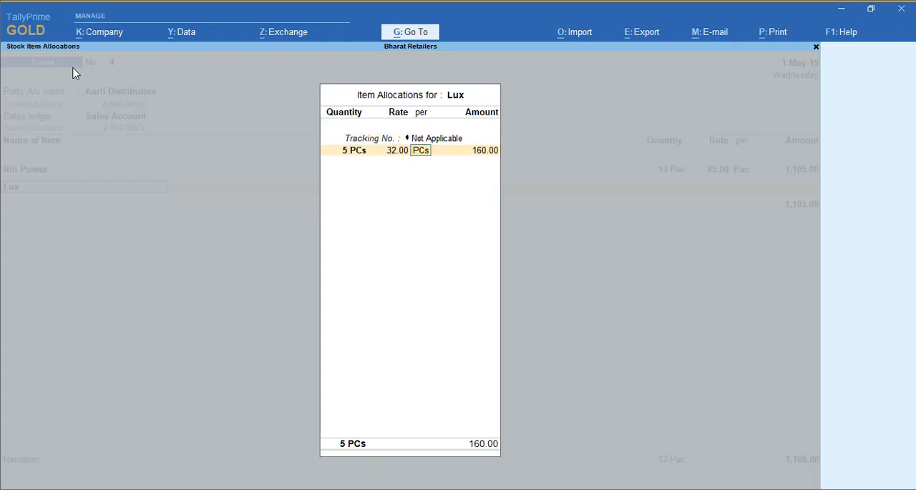
key(Return)
key(Return)
key(Return)
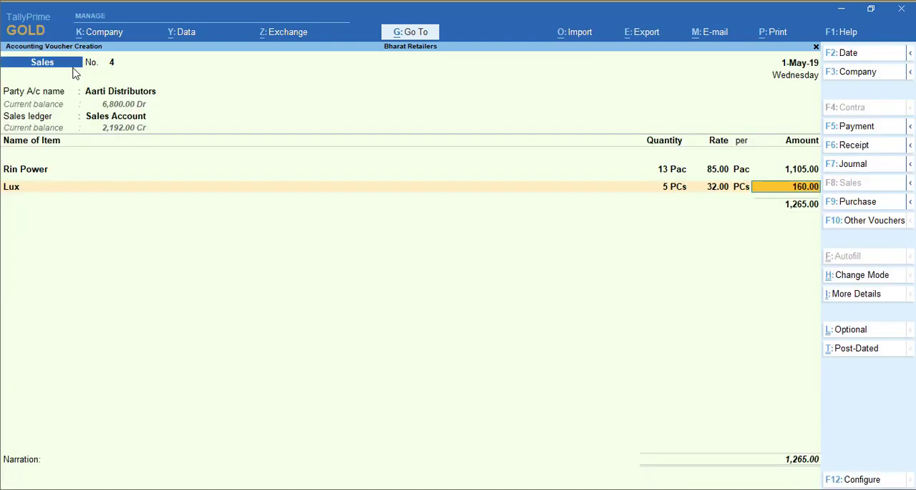
- End the item list, leave the narration empty and save the Aarti Distributors sales voucher
key(Return)
key(Return)
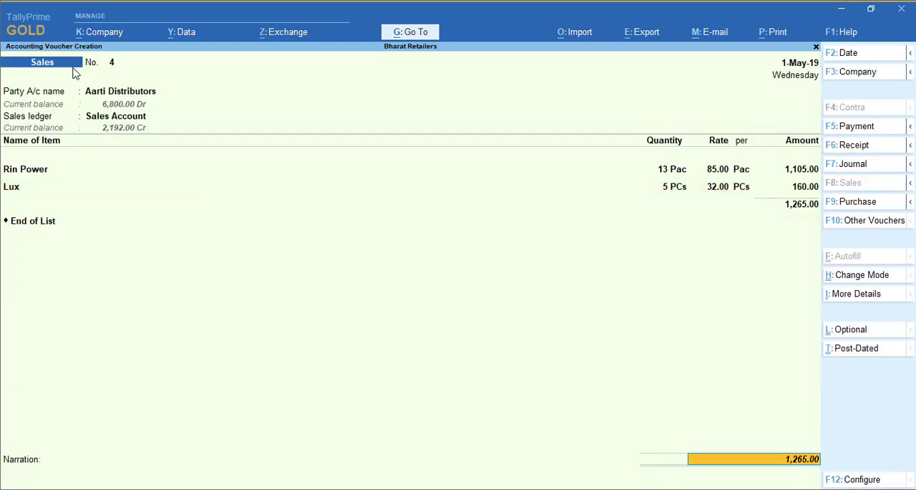
key(Return)
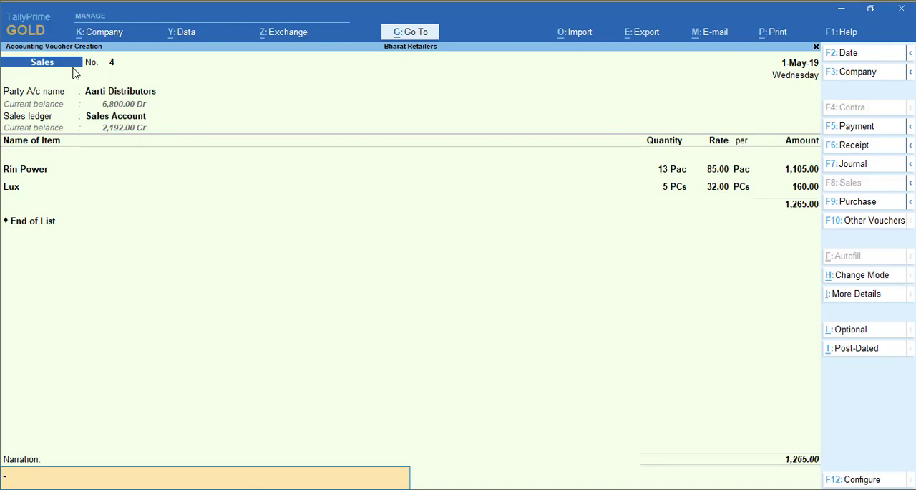
key(Return)
key(y)
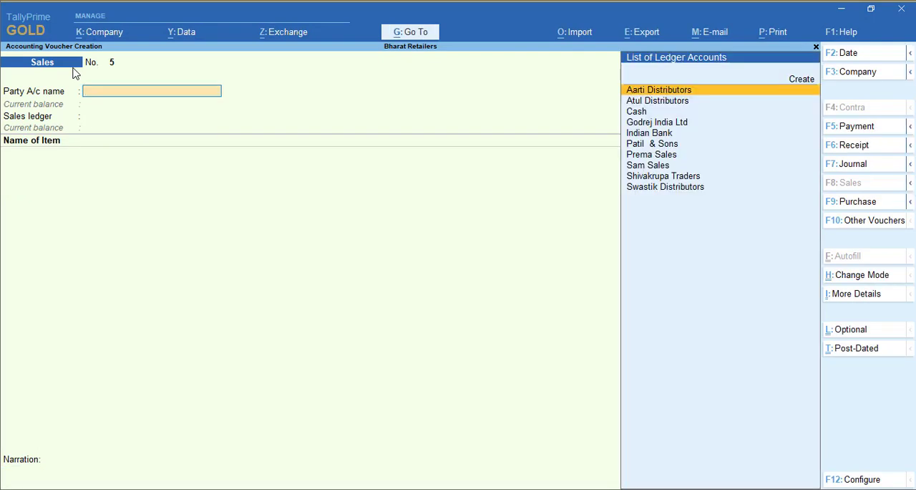
- Fill in the fifth sales voucher's header with voucher date 2-May-19, party Shivakrupa Traders and ledger Sales Account
key(F2)
key(Return)
text(Sh)
key(Return)
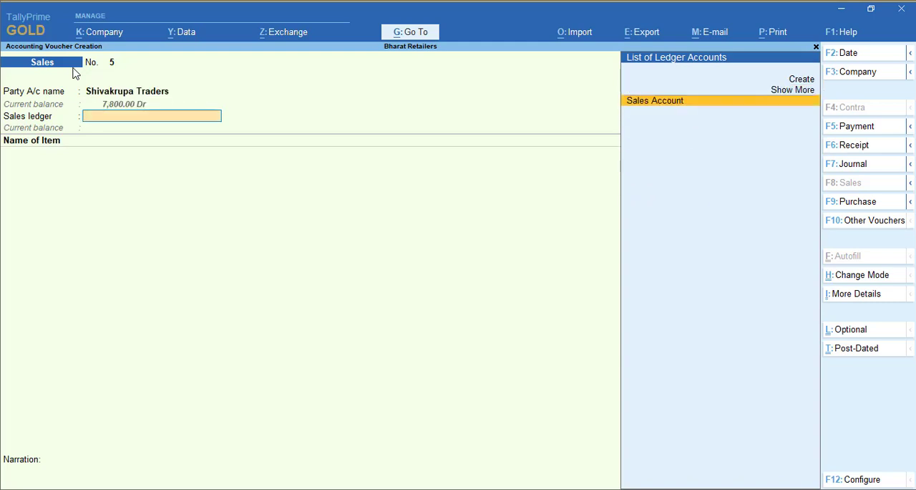
key(Return)
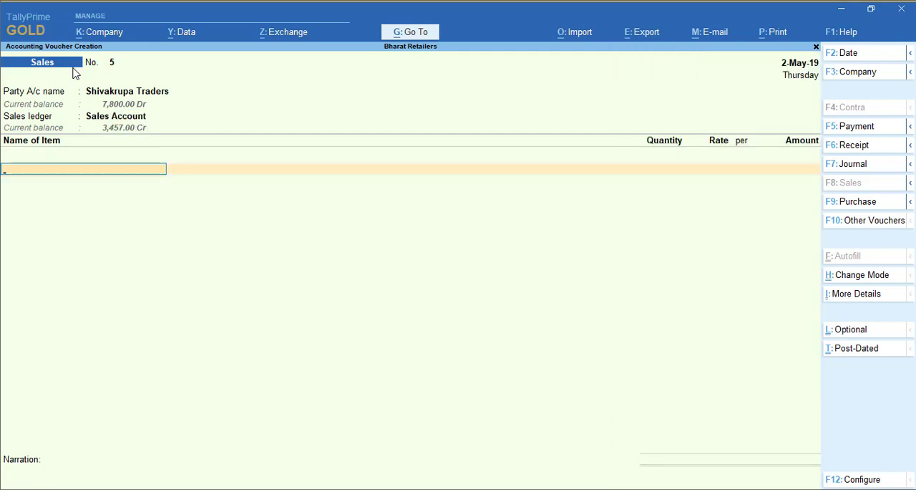
- Add the stock item Rin Power to the Shivakrupa Traders voucher with tracking number Not Applicable, quantity 13 Pac and rate 85
text(Rin)
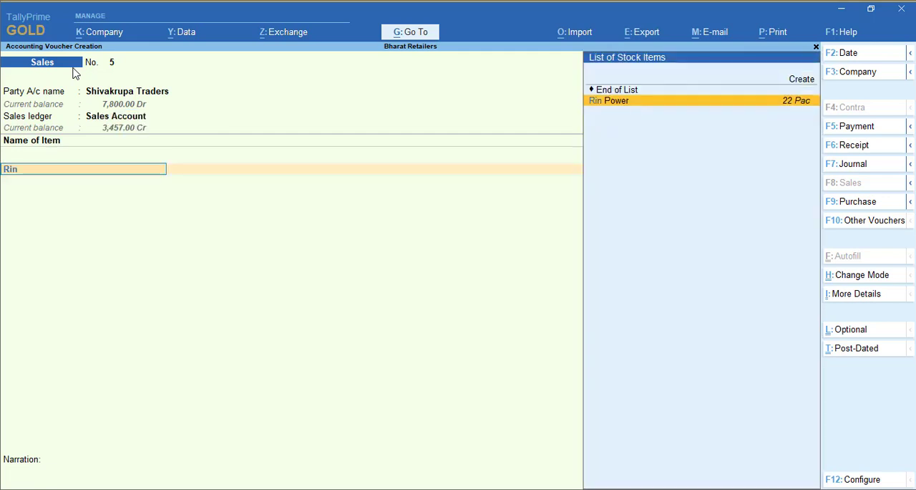
key(Return)
key(Return)
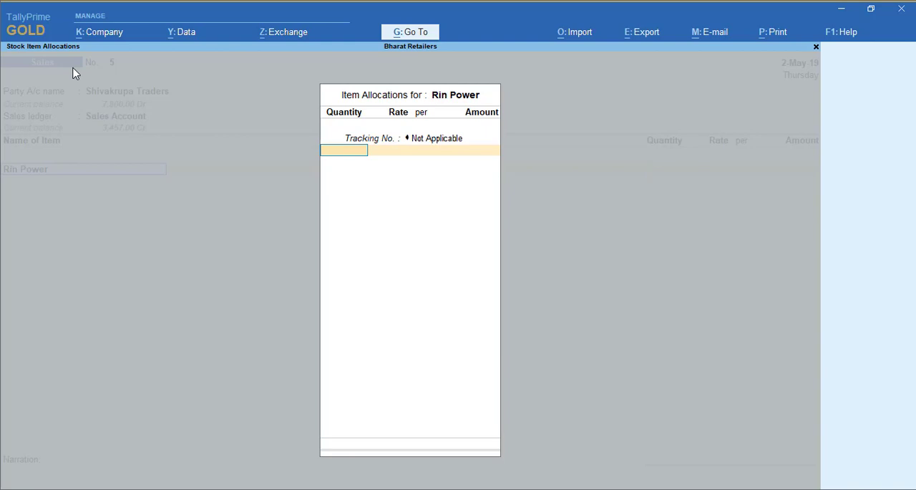
text(13)
key(Return)
key(Return)
key(Return)
key(Up)
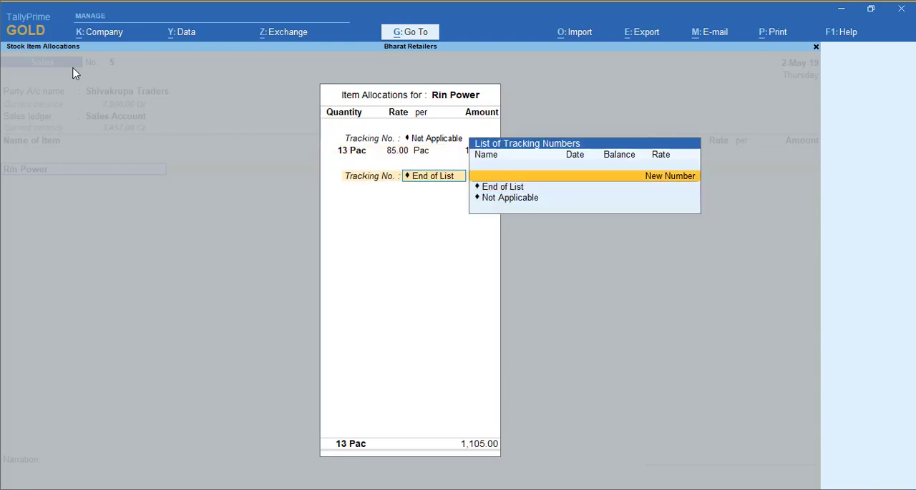
key(Down)
key(Return)
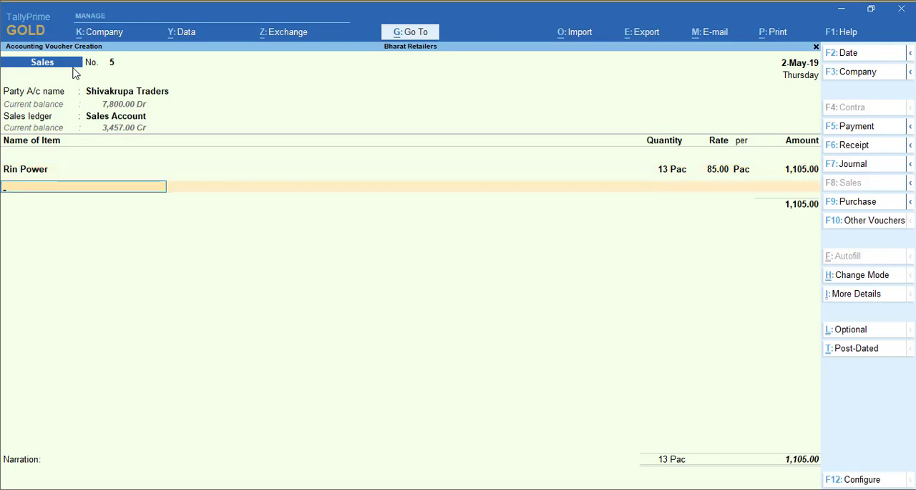
- Add the stock item Lux with tracking number Not Applicable, quantity 5 PCs and rate 32, and end the Shivakrupa Traders item list
text(Lux)
key(Return)
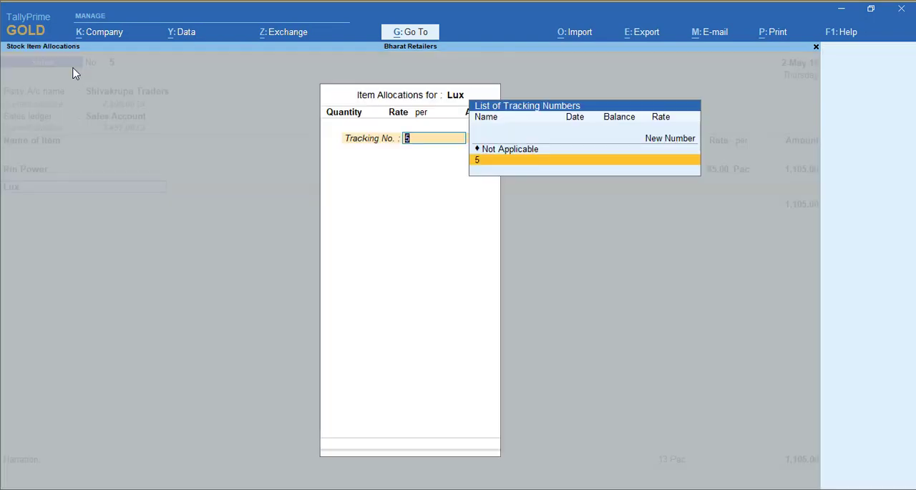
key(Return)
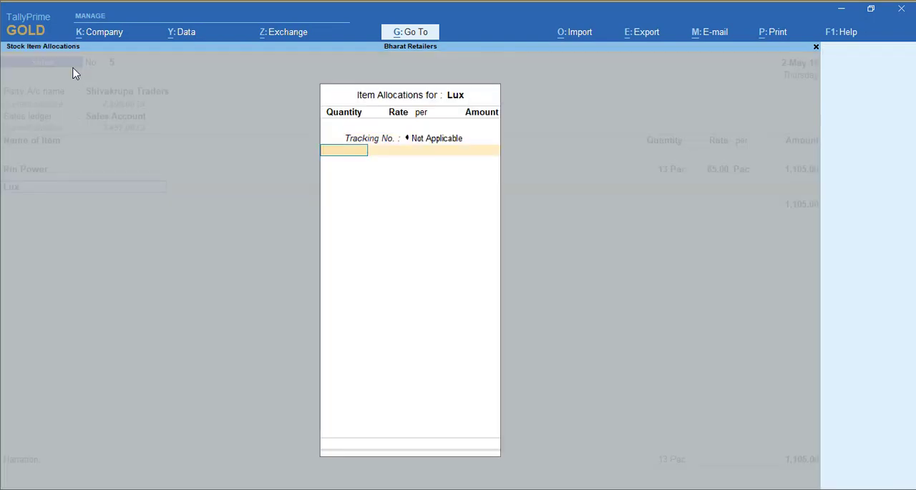
text(5)
key(Return)
text(32)
key(Return)
key(Return)
key(Return)
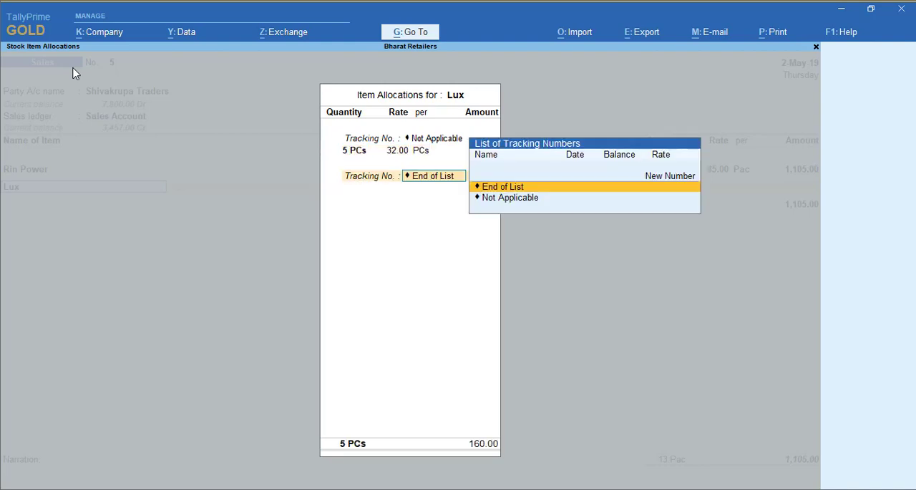
key(Return)
key(Return)
key(Return)
key(Return)
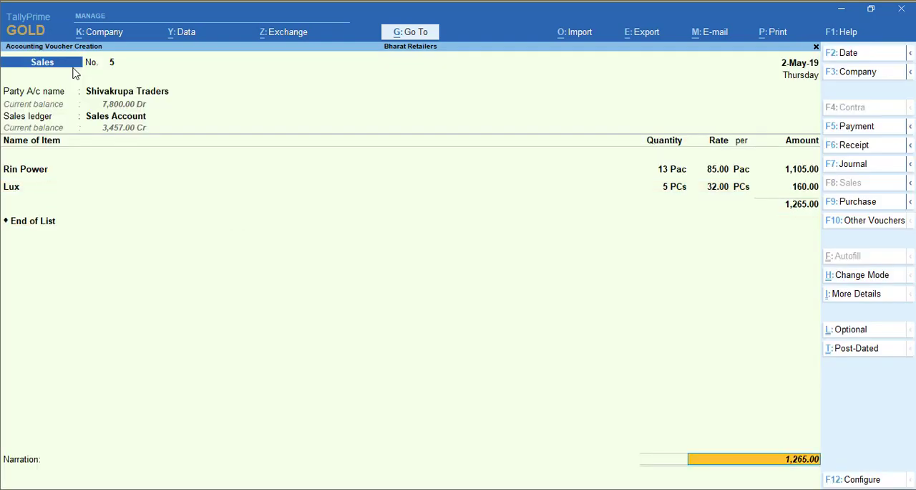
- Leave the narration empty, save the Shivakrupa Traders sales voucher and quit voucher creation
key(Return)
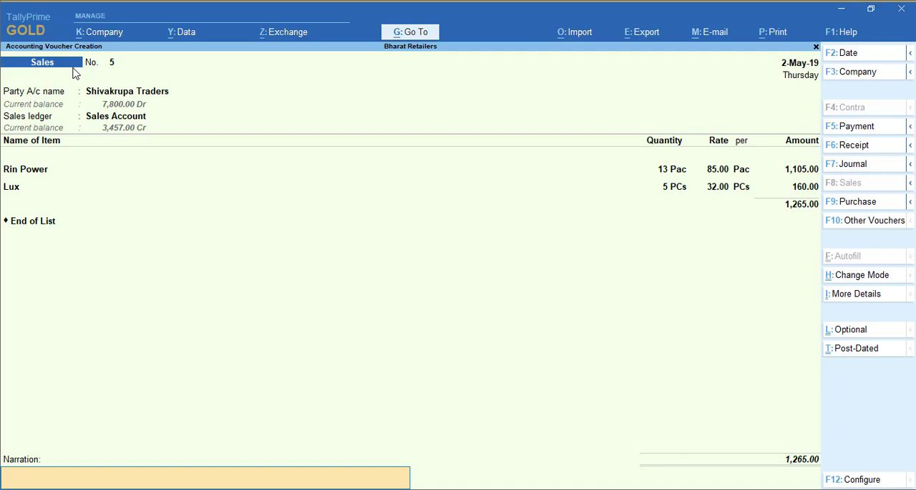
key(Return)
key(Return)
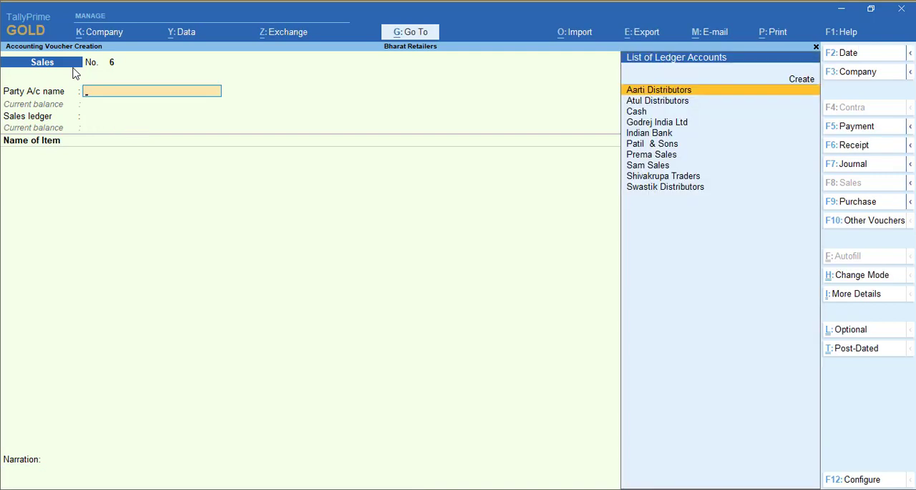
key(Escape)
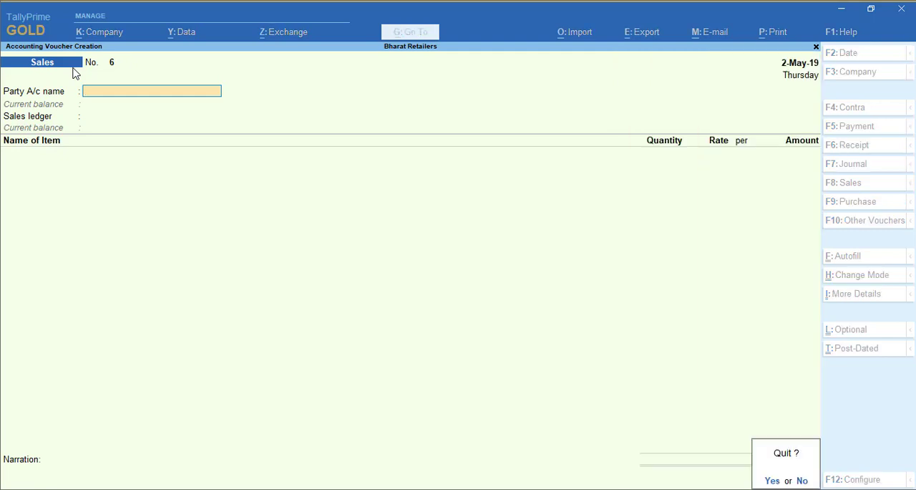
key(Return)
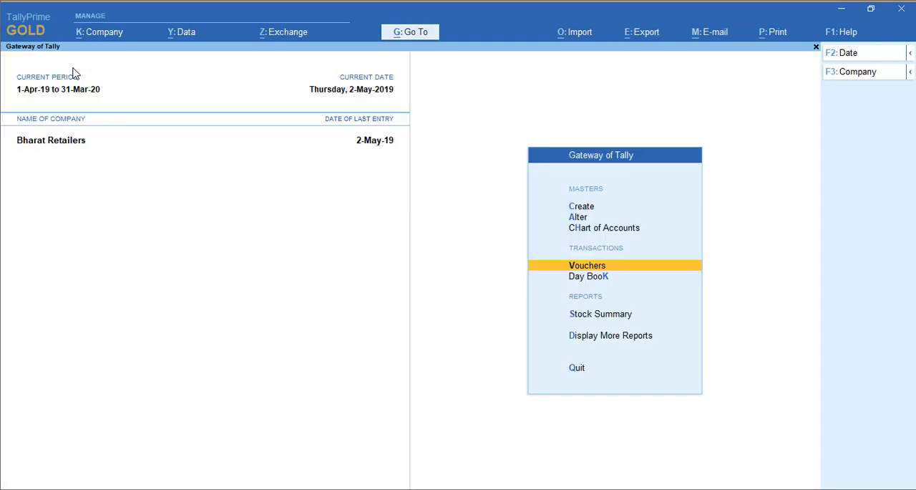
- Open the Stock Summary report and show it in detailed form with the items under each stock group
key(Down)
key(Down)
key(Down)
key(Up)
key(Return)
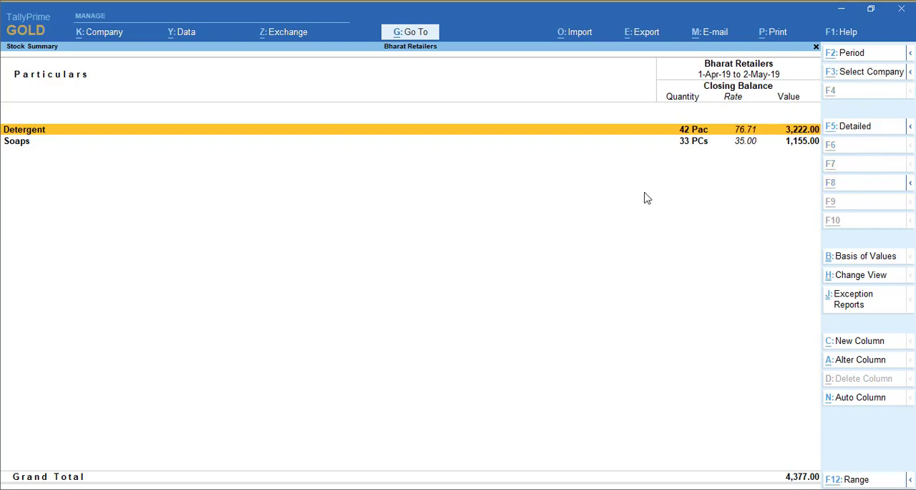
key(alt+F5)
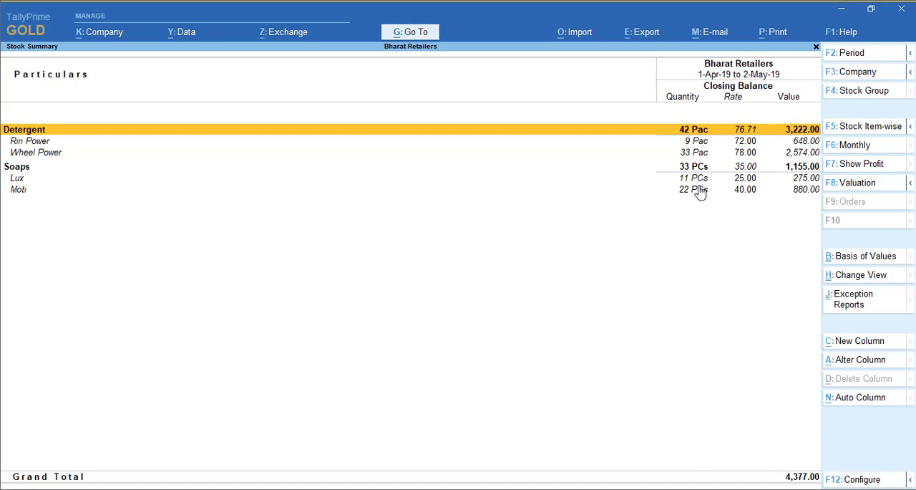
- Review the monthly summary of the stock item Wheel Power for April, and return to the Gateway of Tally
key(Down)
key(Down)
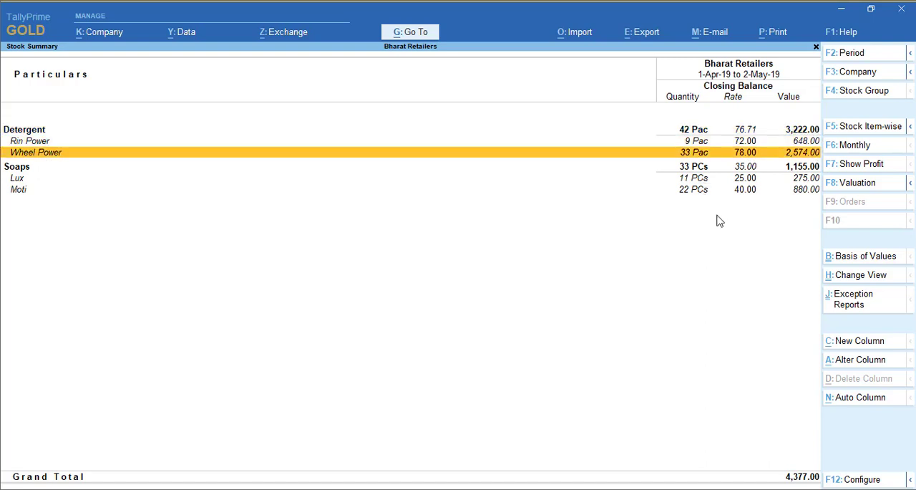
key(Return)
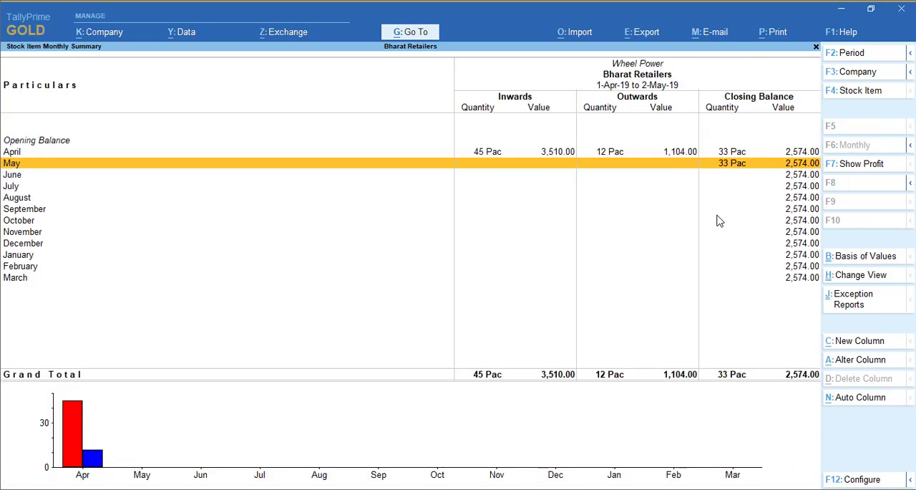
key(Up)
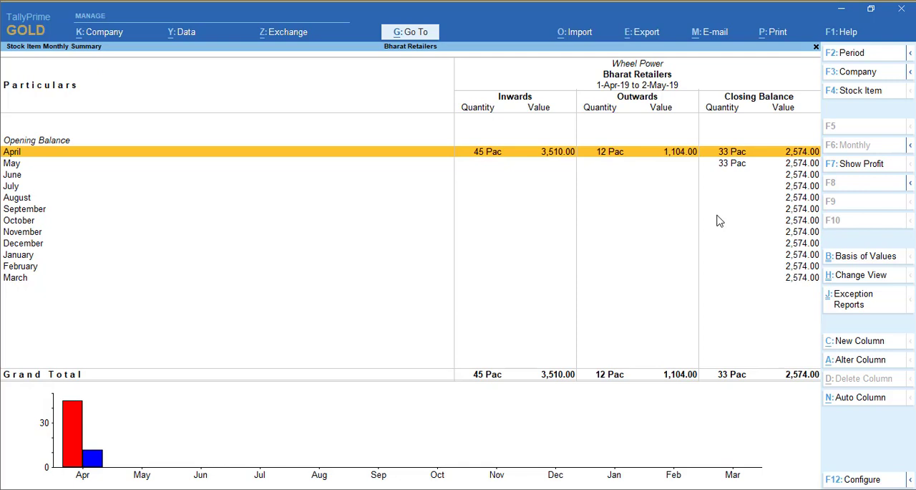
key(Escape)
key(Escape)
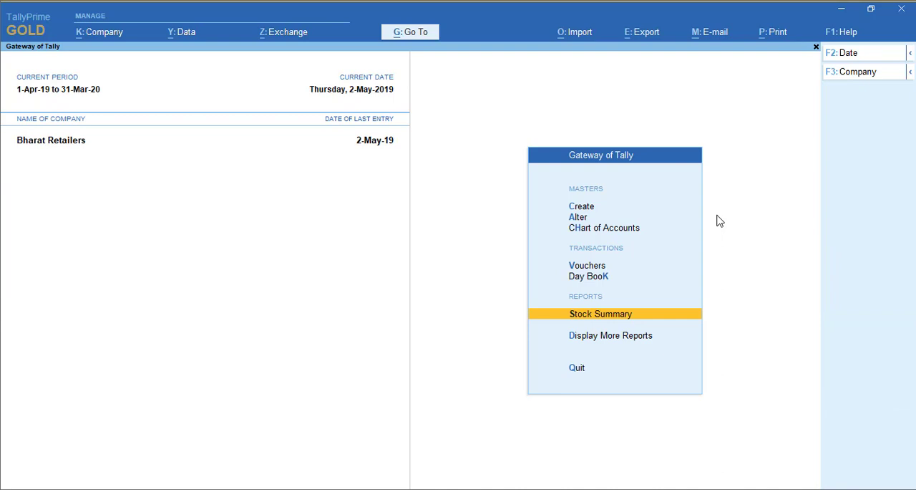
- Find the Profit & Loss A/c report by searching "Pro", review it in detailed form and close it
key(alt+g)
text(Pro)
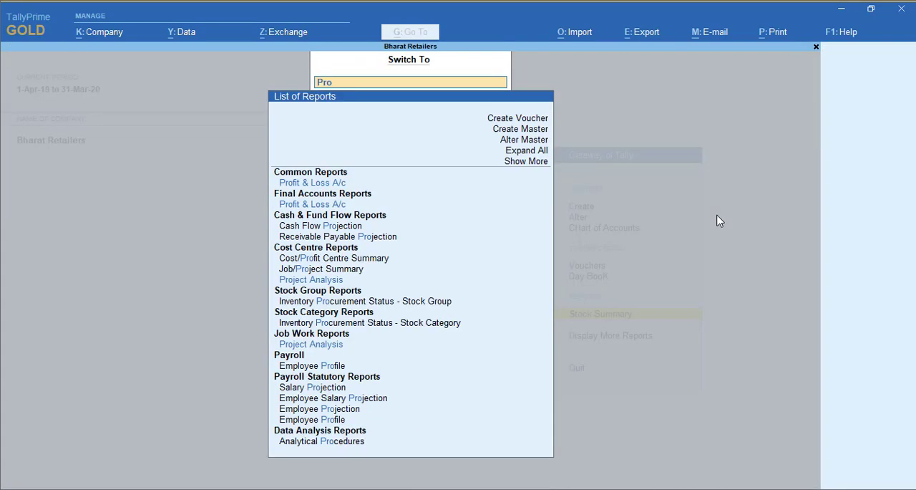
key(Down)
key(Down)
key(Down)
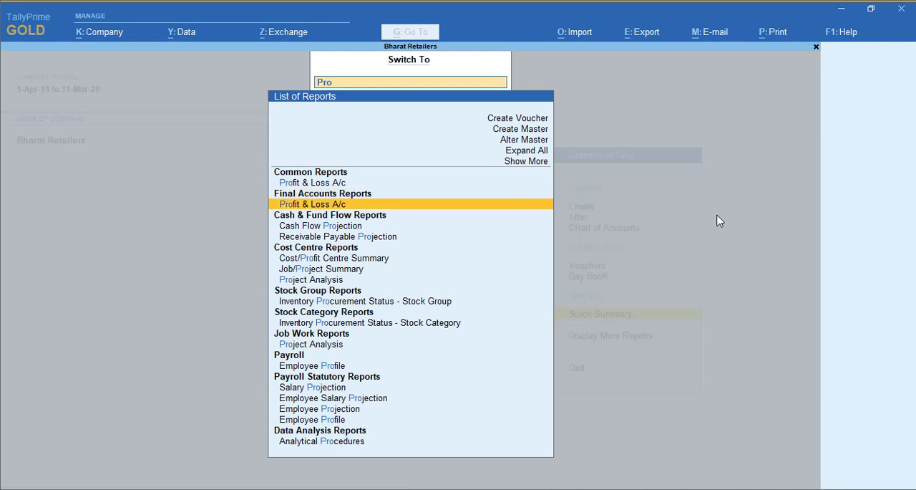
key(Return)
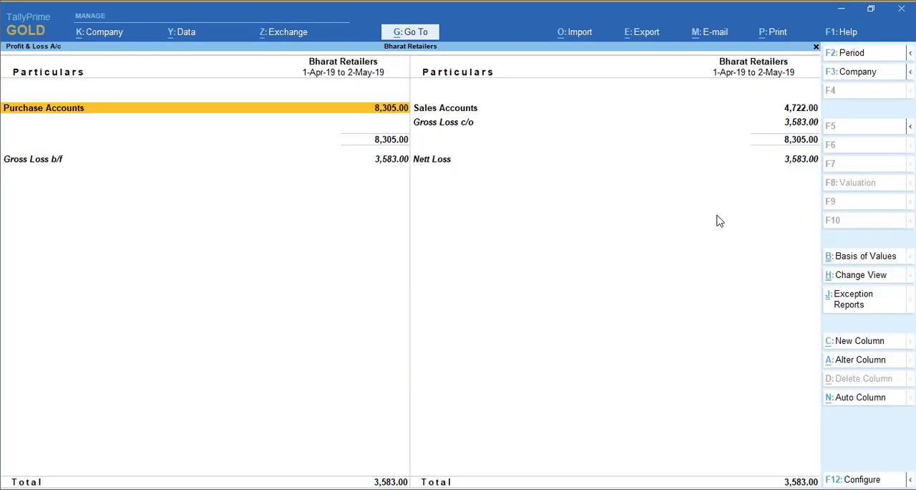
key(alt+F5)
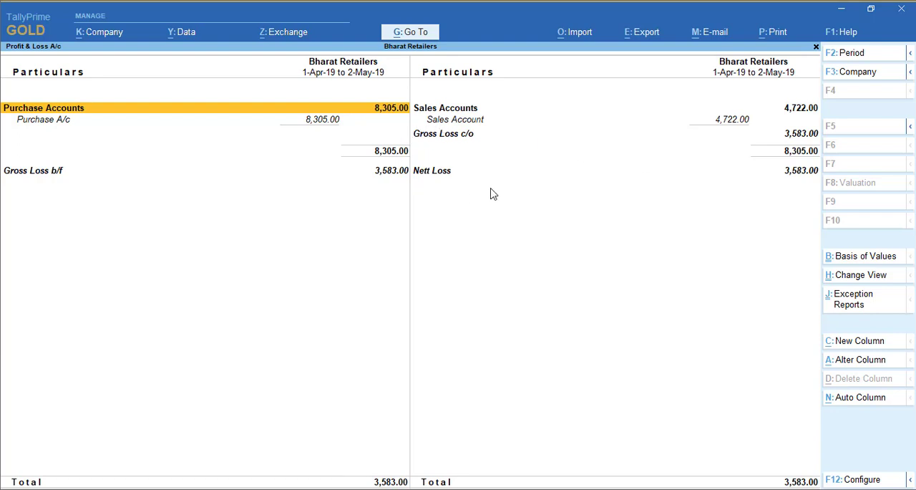
key(Escape)
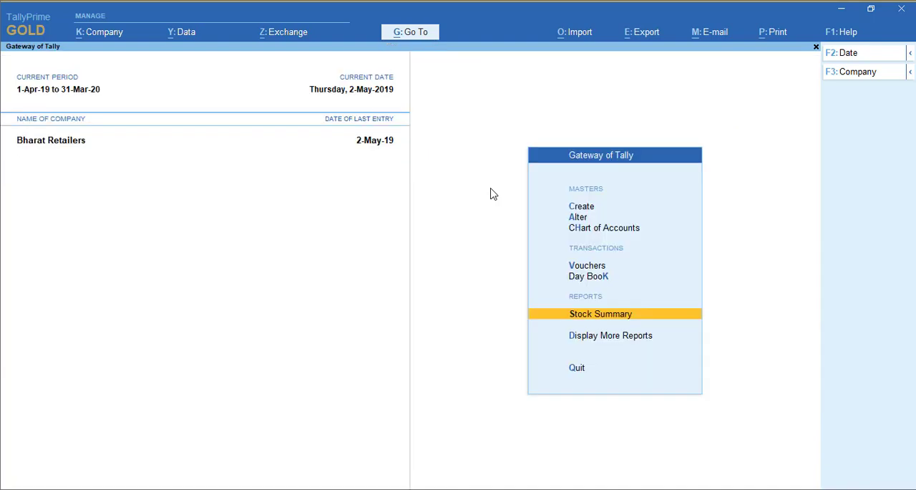
- In the company features of Bharat Retailers, set Show all features and Maintain Accounts to Yes
click(116, 33)
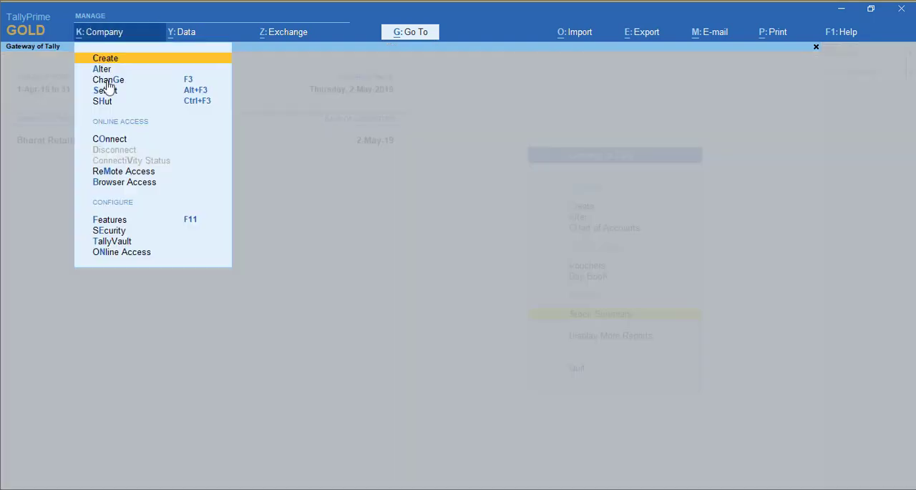
click(142, 220)
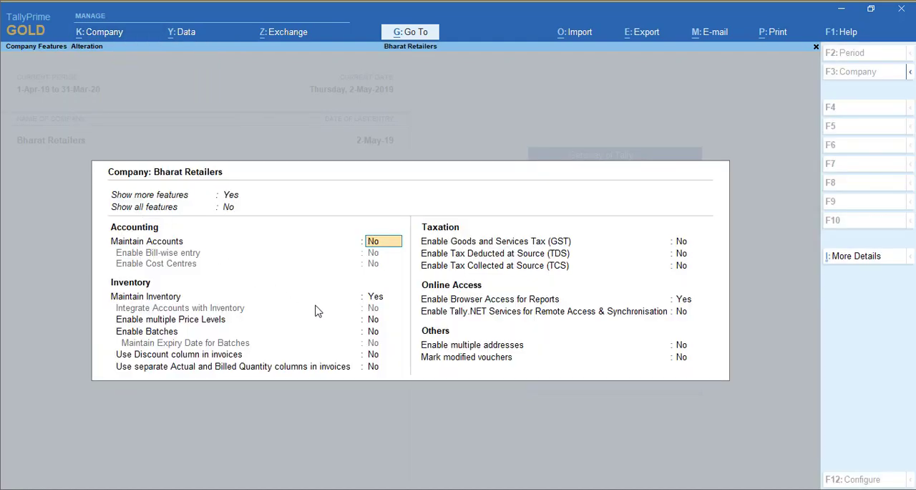
click(225, 210)
click(272, 219)
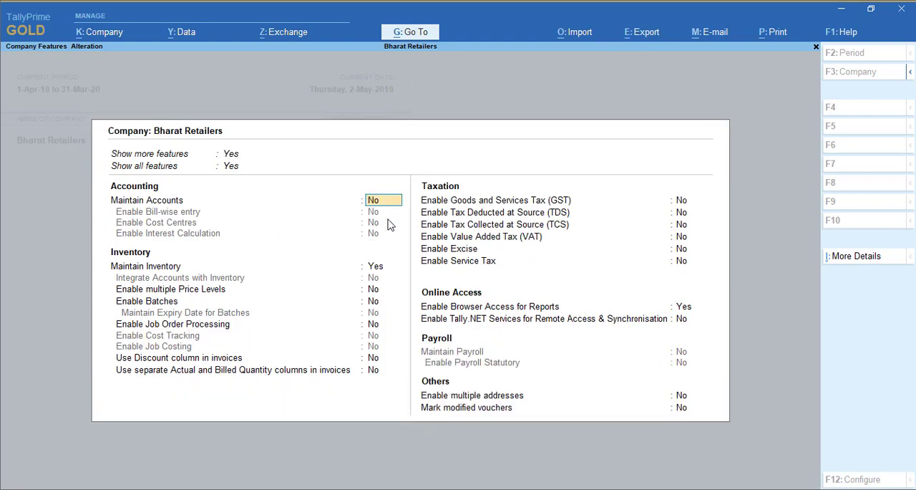
text(y)
key(Return)
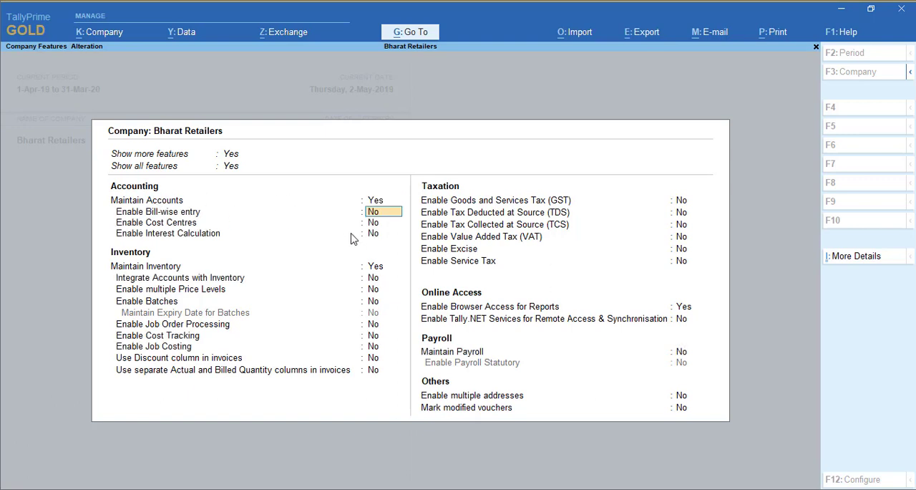
- Set Integrate Accounts with Inventory to Yes, leaving the other features as they are, and save the company features
key(Return)
key(Return)
key(Return)
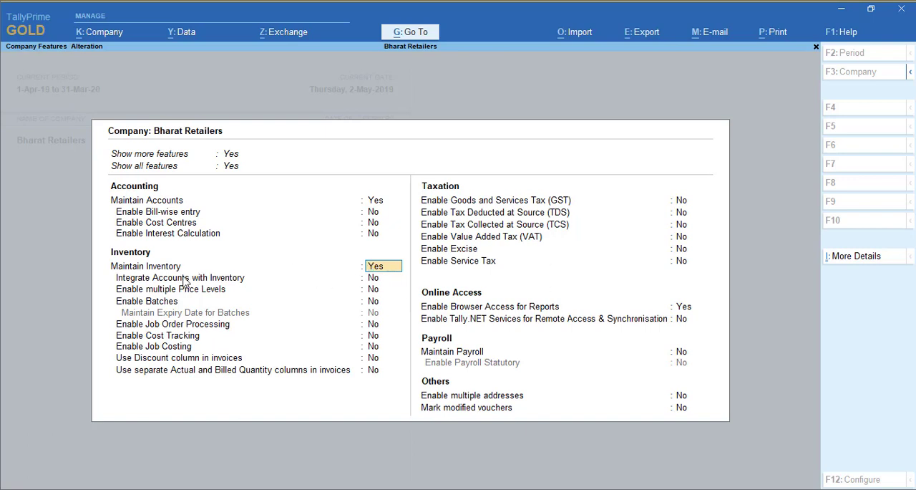
key(Return)
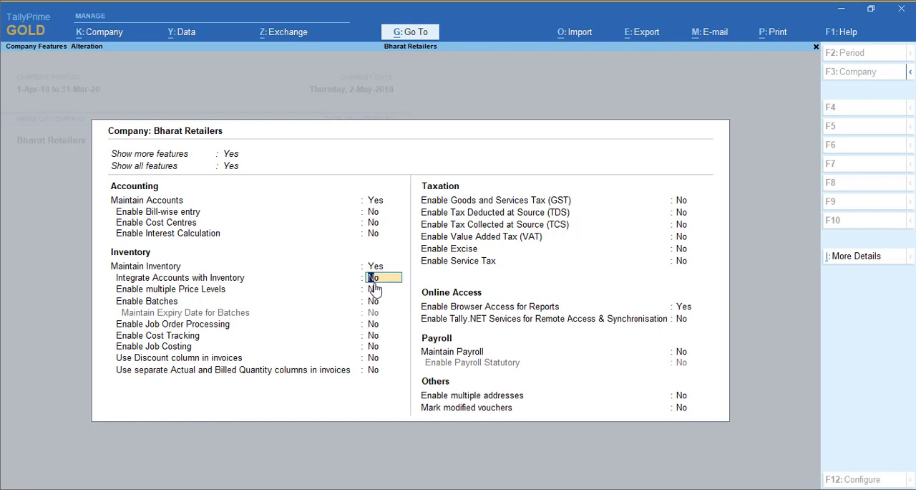
text(y)
key(Return)
key(ctrl)
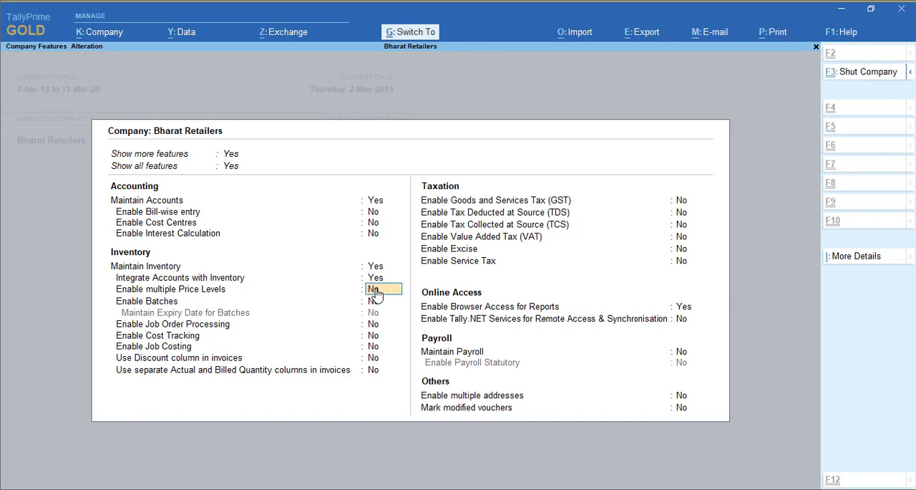
key(ctrl+a)
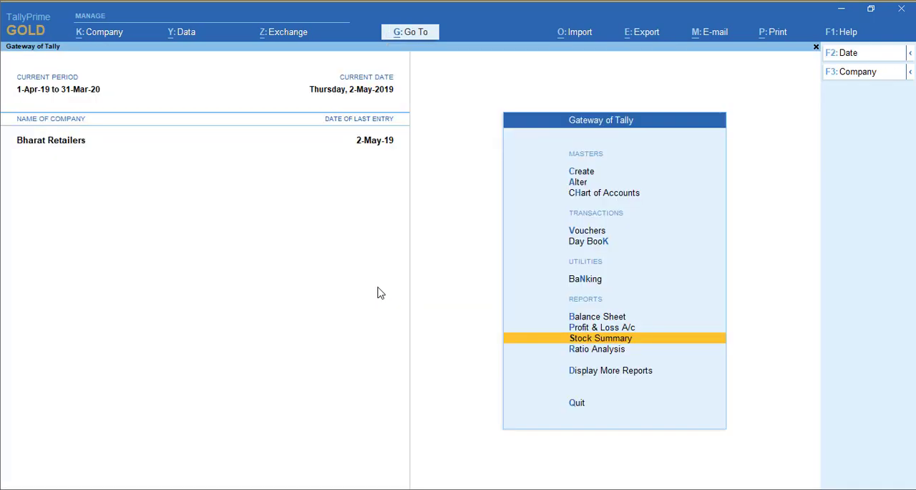
- Switch to the Profit & Loss A/c report and show it in detailed form
key(ctrl+g)
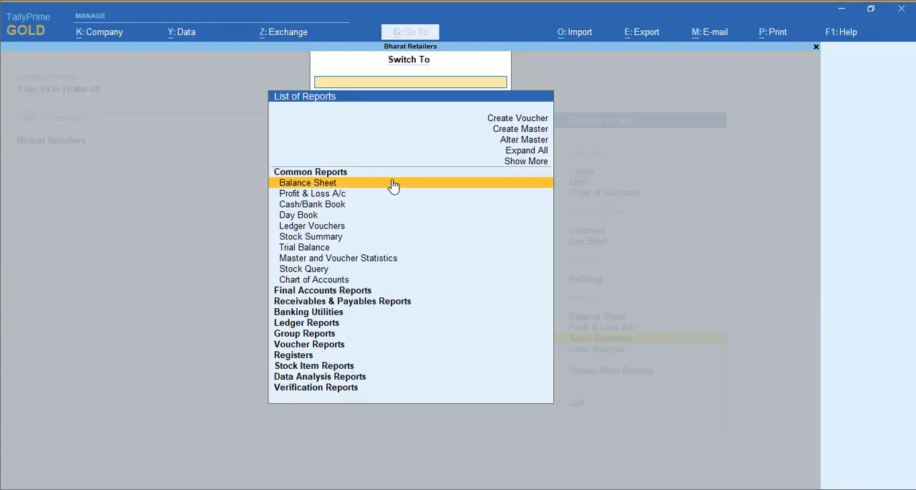
key(Down)
key(Return)
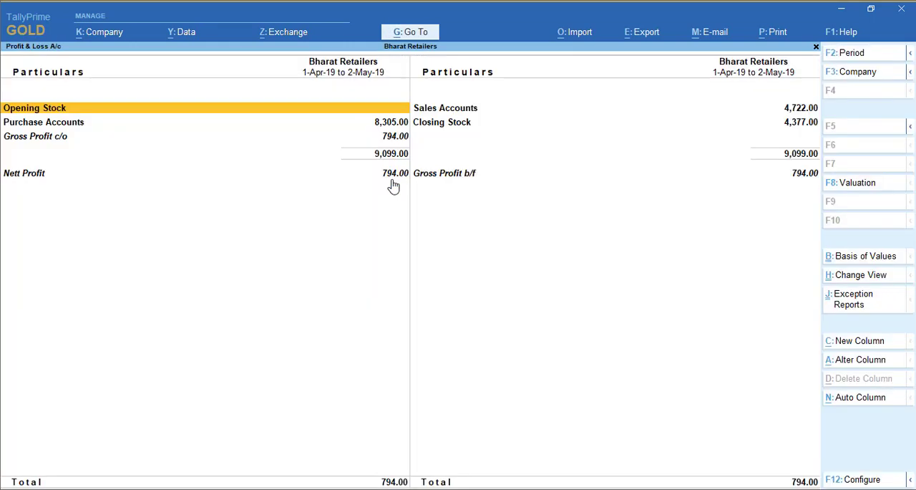
key(alt+F5)
- Examine the Detergent and Soaps closing stock lines and the Nett Profit line in the Profit & Loss A/c
key(Right)
key(Down)
key(Down)
key(Down)
key(Down)
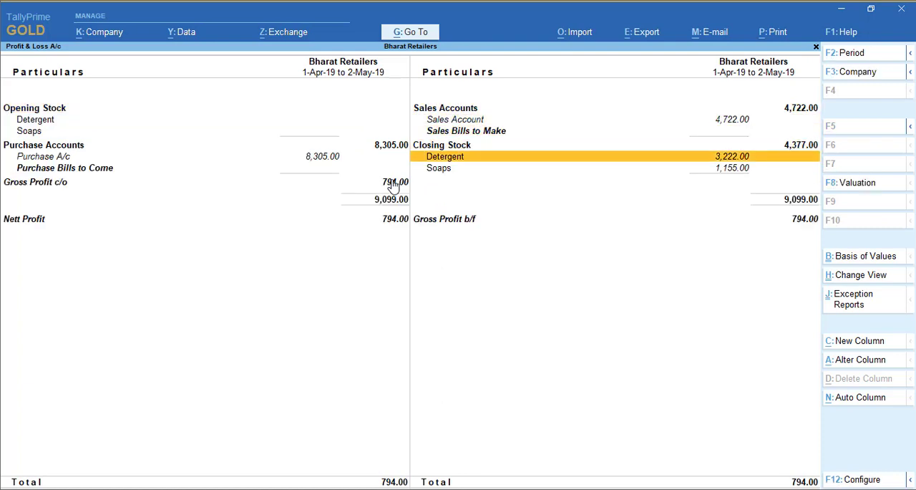
key(Down)
key(Up)
key(Down)
key(Up)
key(Down)
key(Down)
key(Left)
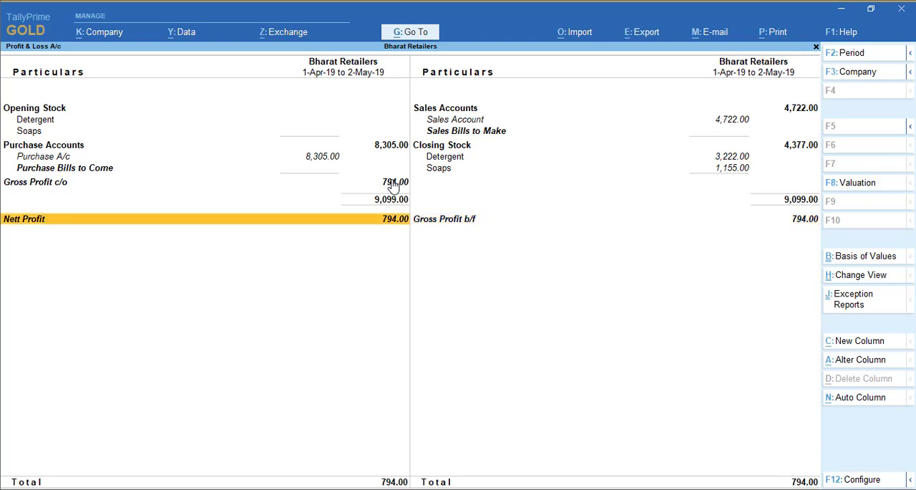
- Review the April and May vouchers of the Purchase A/c ledger from the Profit & Loss A/c, and return to the report
key(Up)
key(Up)
key(Up)
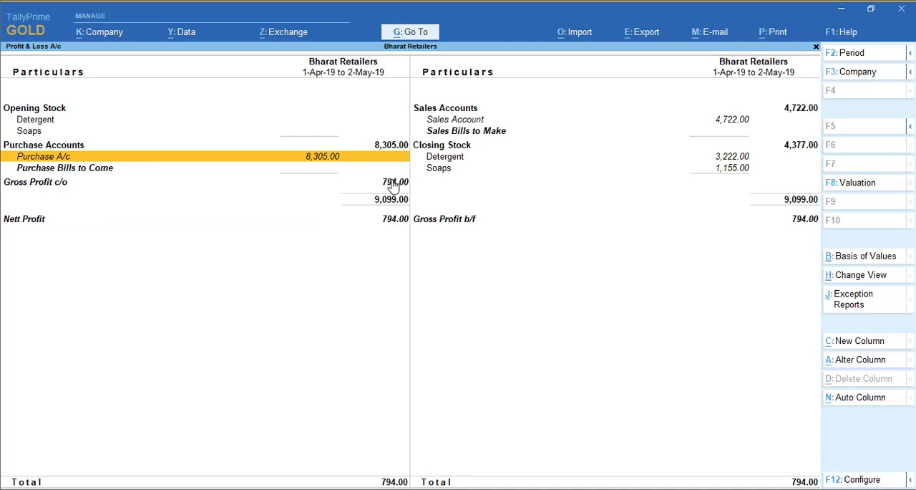
key(Return)
key(Up)
key(Return)
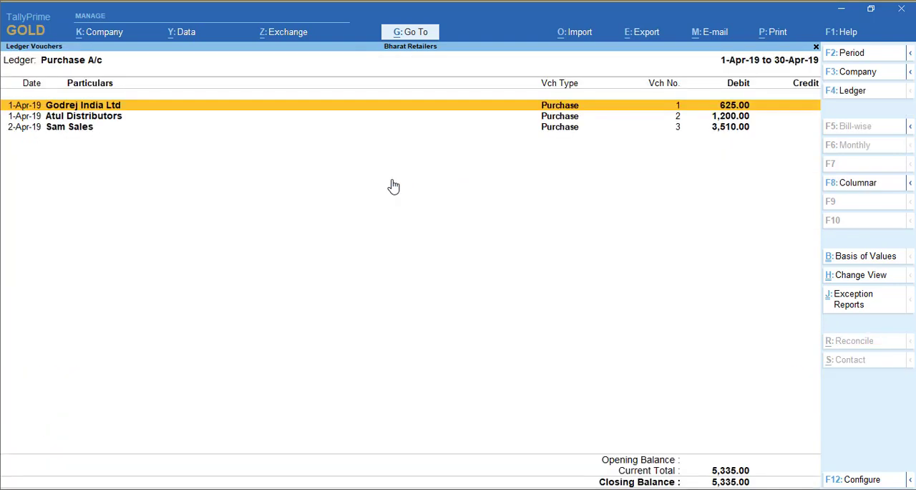
key(Down)
key(Down)
key(Escape)
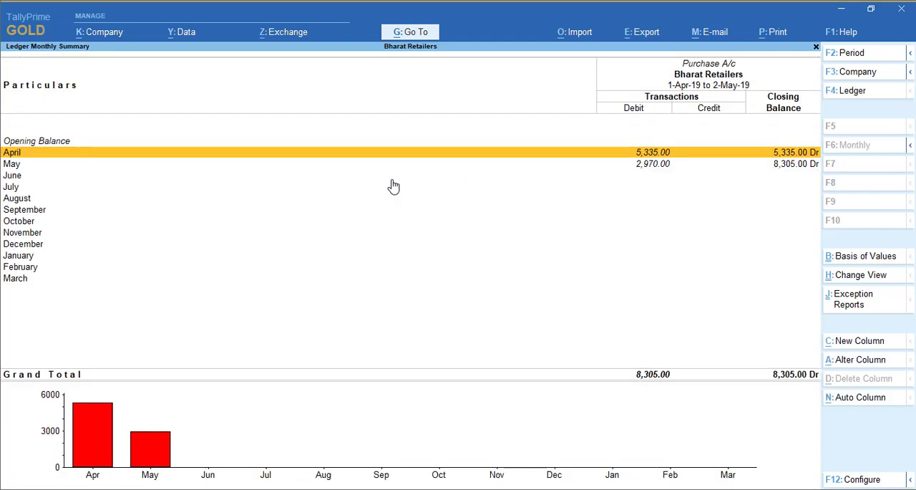
key(Down)
key(Return)
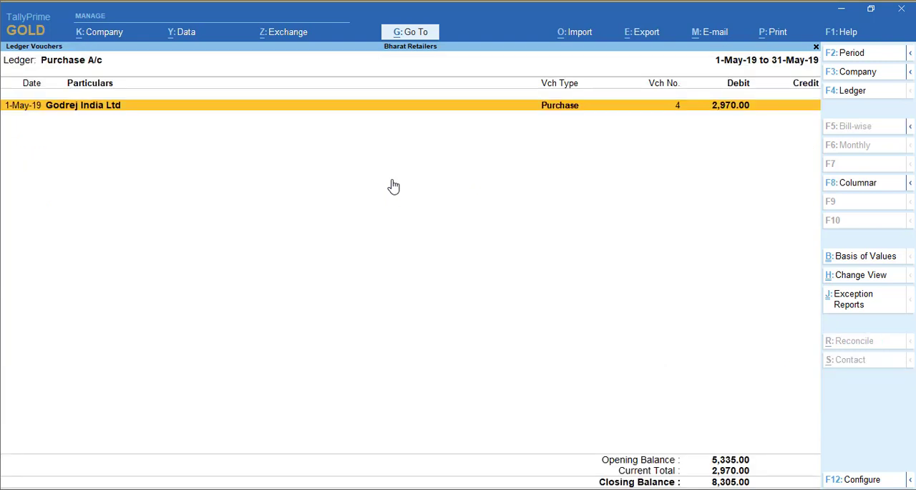
key(Escape)
key(Escape)
- Review the April and May vouchers of the Sales Account ledger from the Profit & Loss A/c, and return to the report
key(Right)
key(Up)
key(Up)
key(Up)
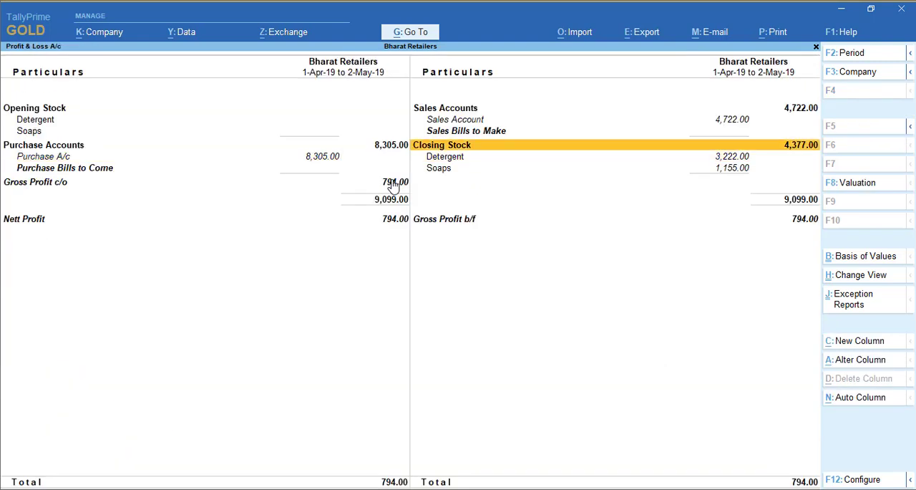
key(Return)
key(Up)
key(Return)
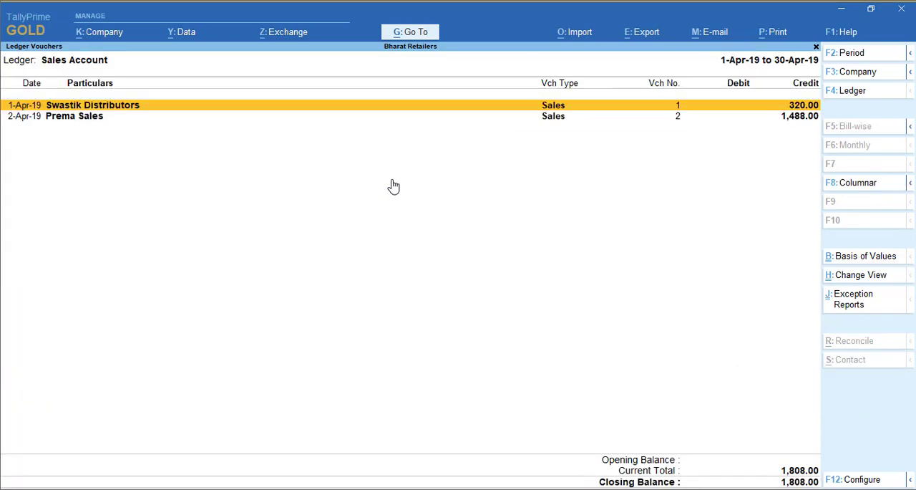
key(Escape)
key(Down)
key(Return)
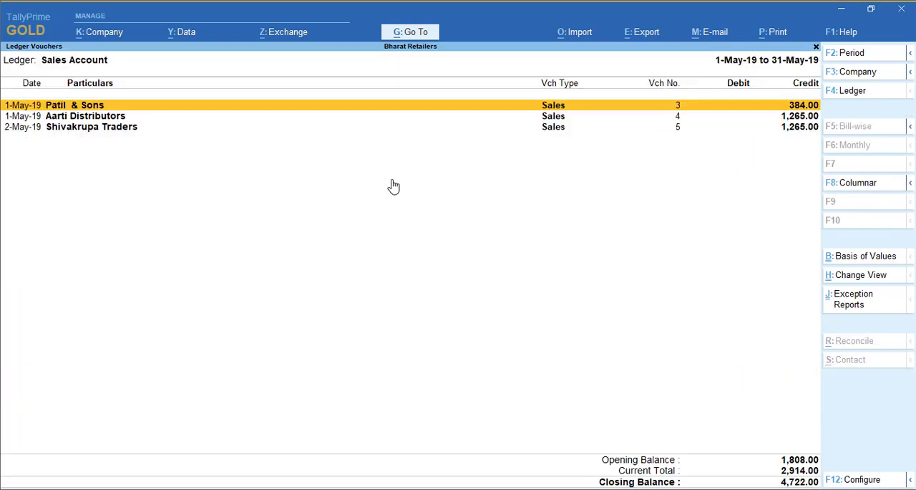
key(Escape)
key(Escape)
key(Escape)
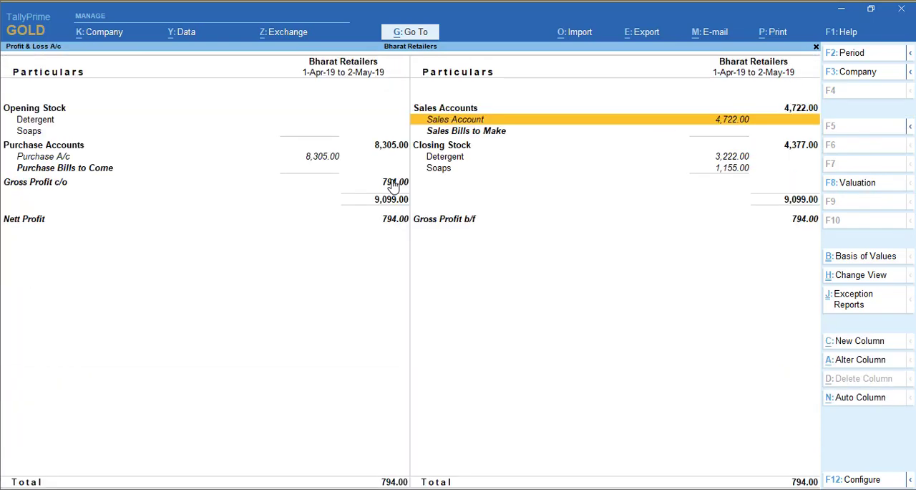
- Go to the Purchase Register and open its list of April purchase vouchers
key(alt+g)
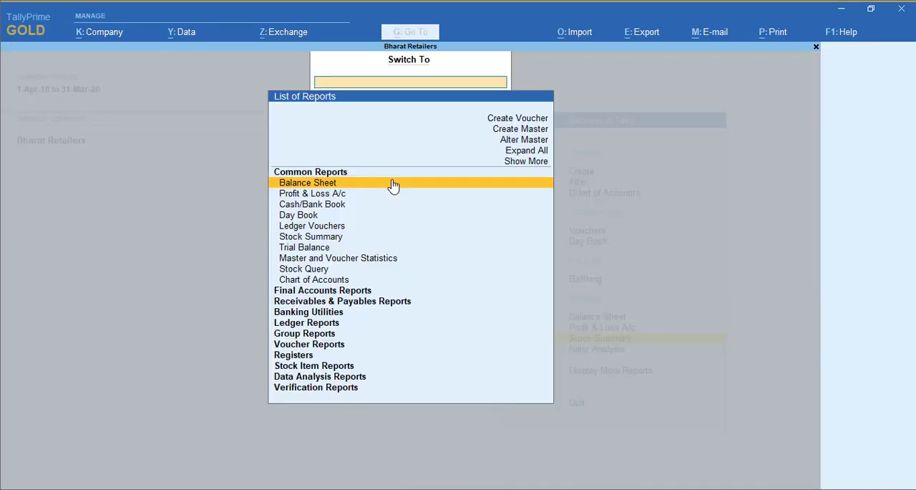
text(Pur)
key(Down)
key(Down)
key(Down)
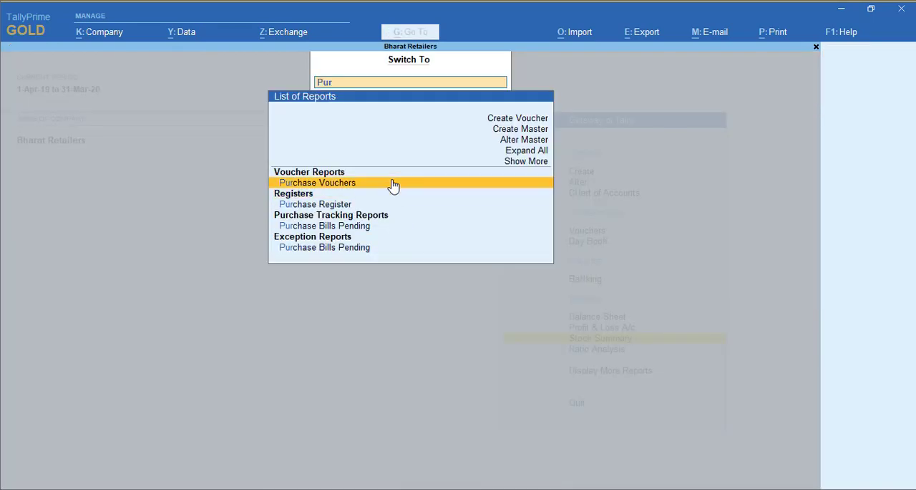
key(Return)
key(Up)
key(Return)
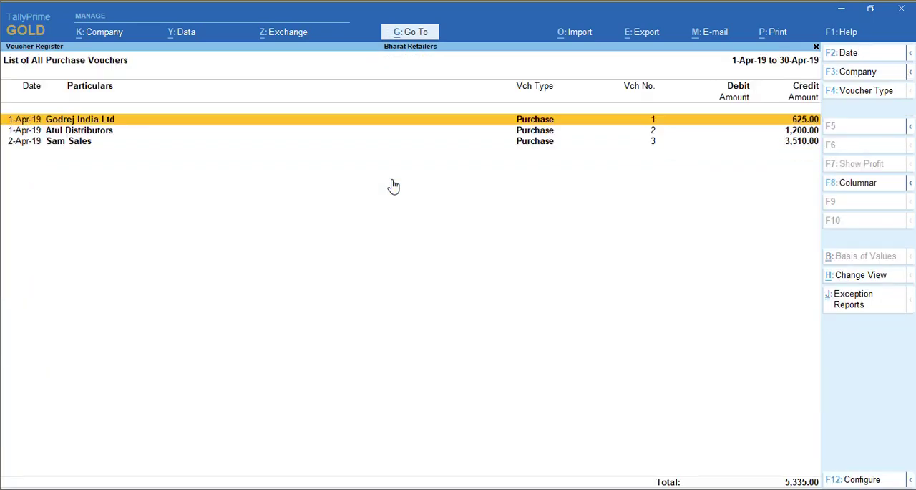
- View the first Godrej India Ltd purchase voucher, extend the voucher list's period to 2-5 for review, and return to the Gateway of Tally
key(Return)
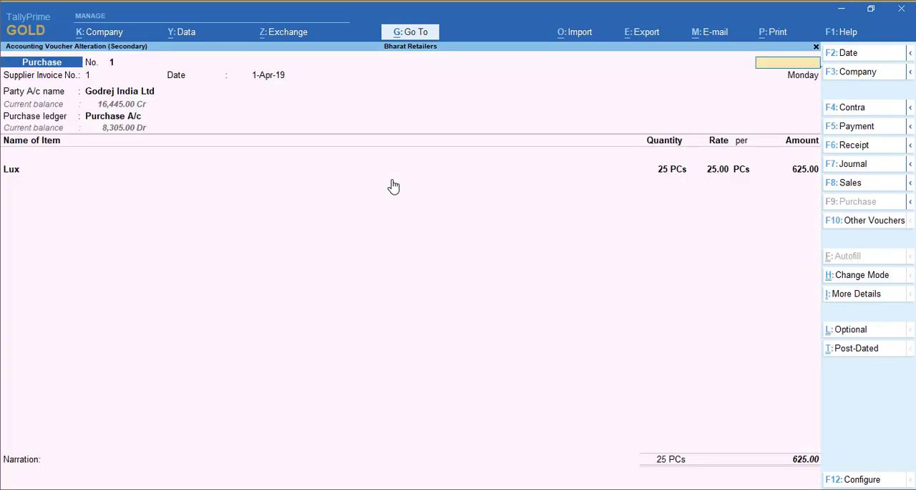
key(Escape)
key(Return)
key(alt+F2)
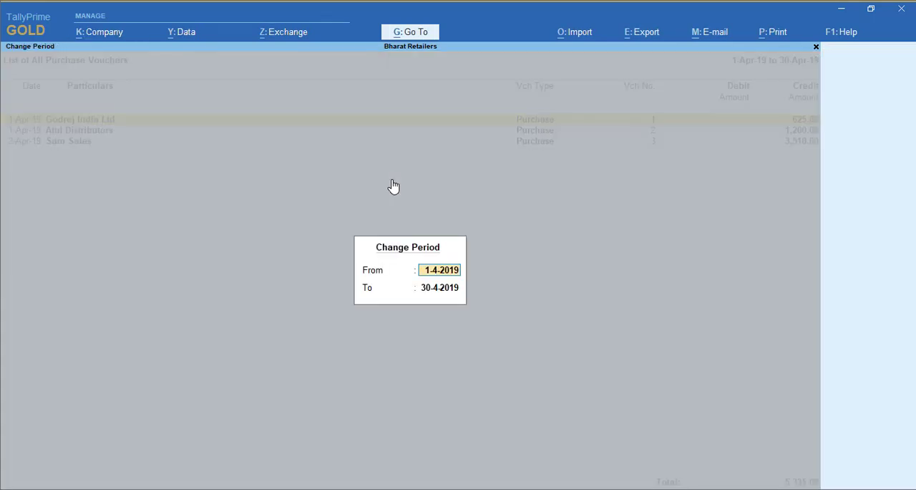
key(Return)
text(2-5)
key(Return)
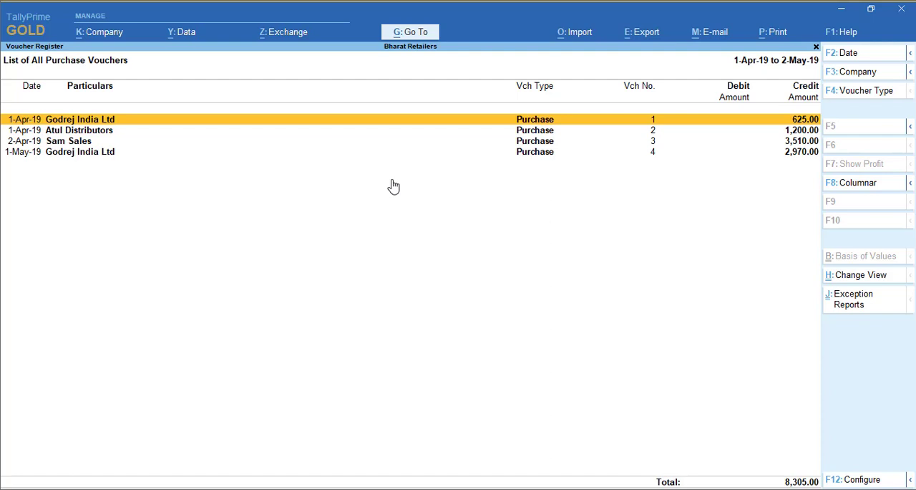
key(Escape)
key(Escape)
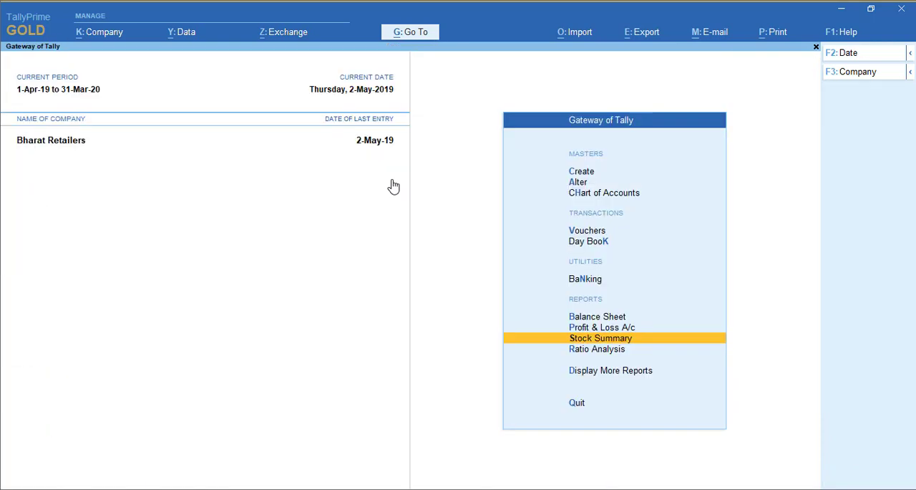
- Examine the Detergent and Soaps items' closing quantities, rates and values in the detailed Stock Summary, and return to the Gateway of Tally
key(Return)
key(alt+F5)
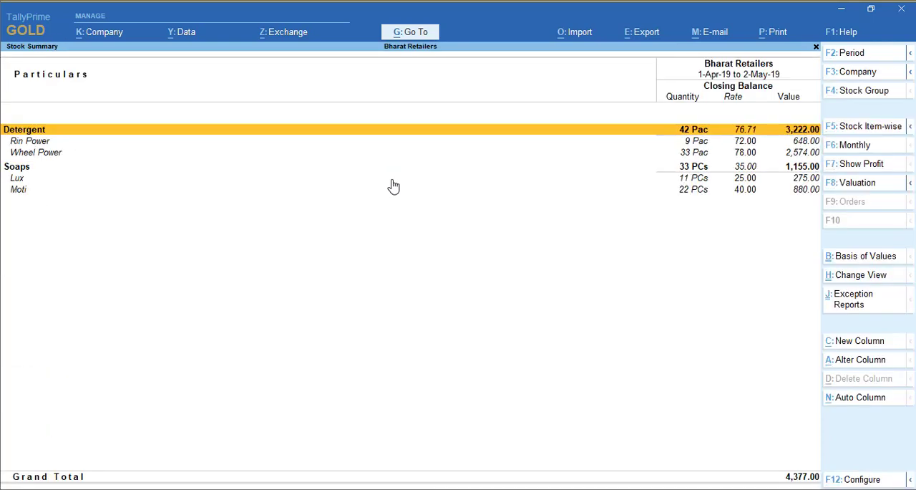
key(Down)
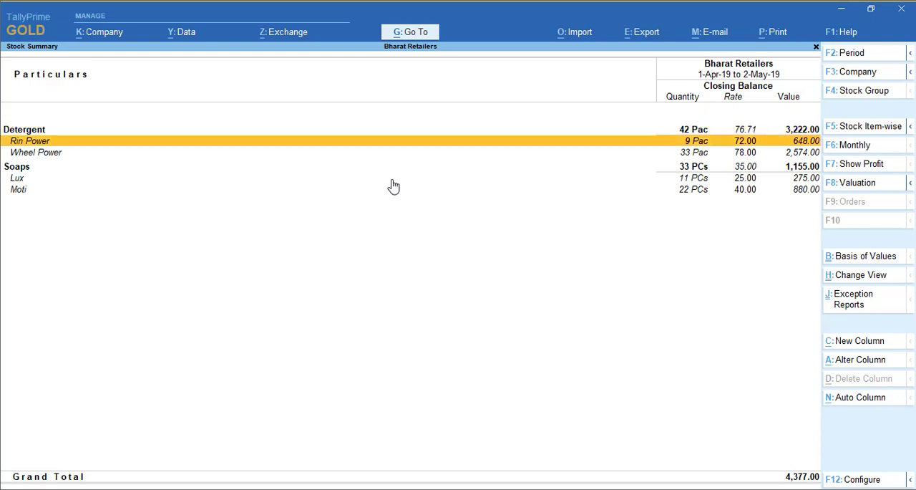
key(Up)
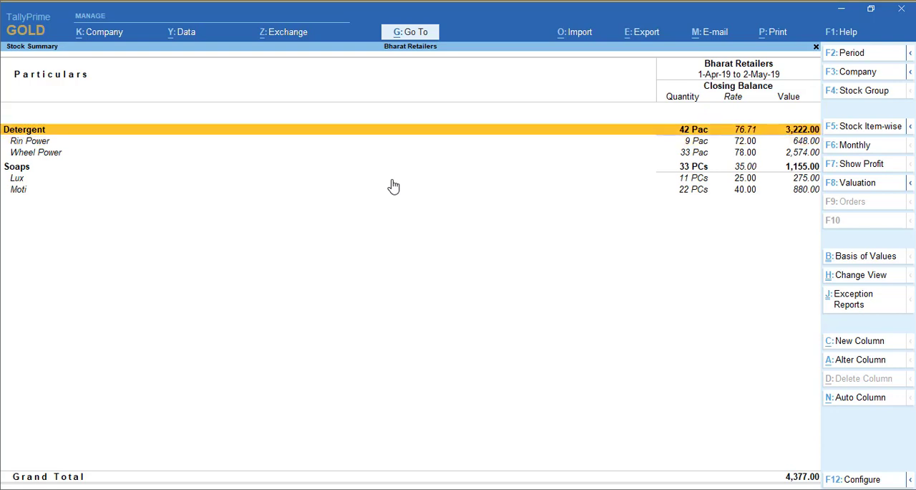
key(Down)
key(Down)
key(Down)
key(Down)
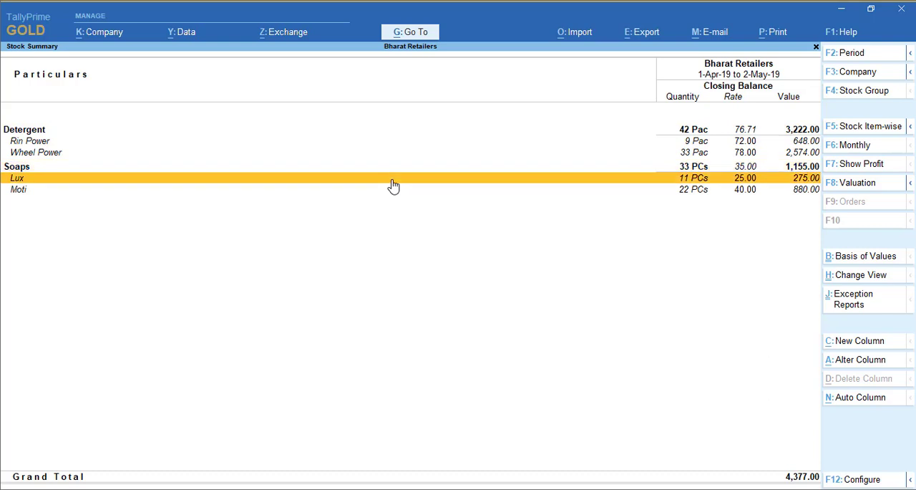
key(Up)
key(Up)
key(Up)
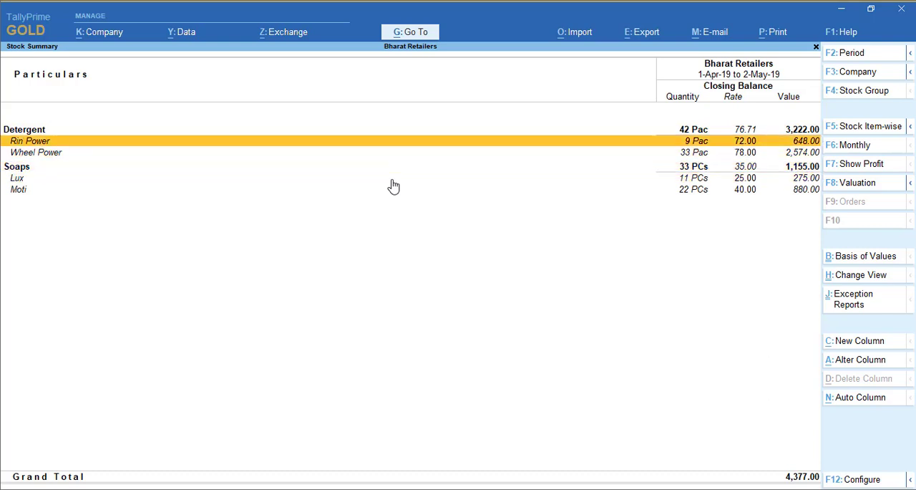
key(Down)
key(Down)
key(Down)
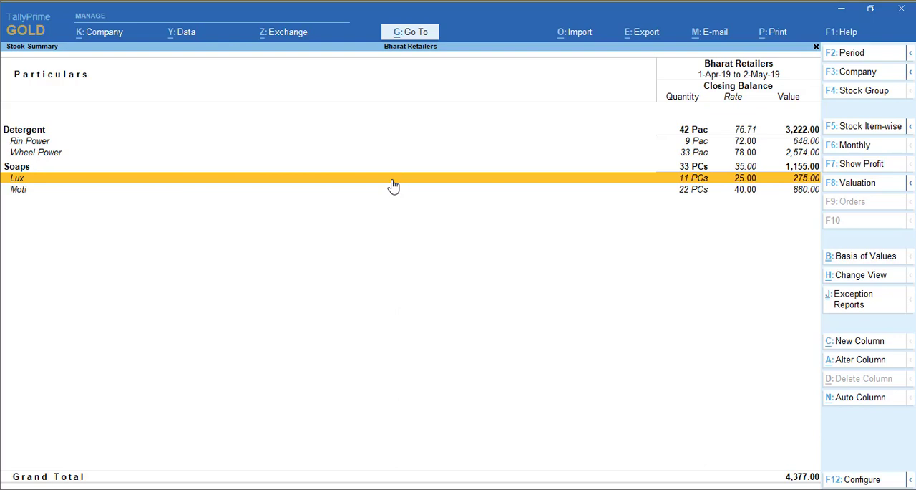
key(Escape)
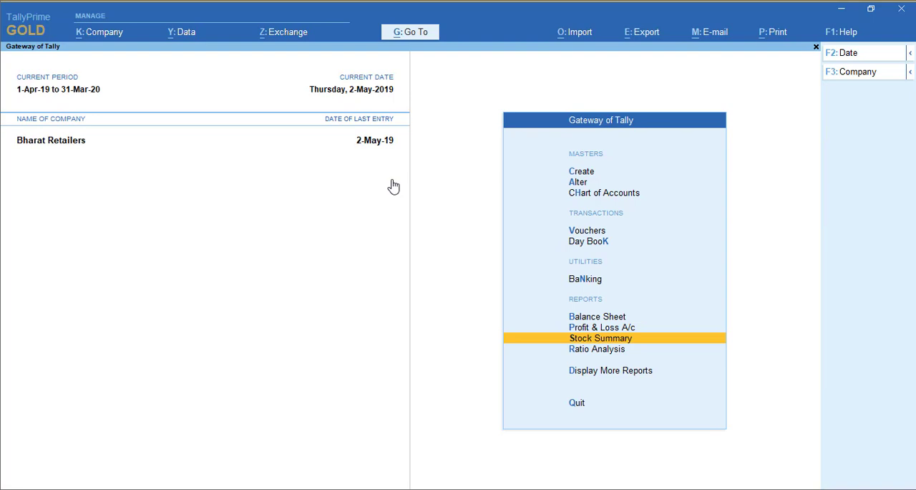